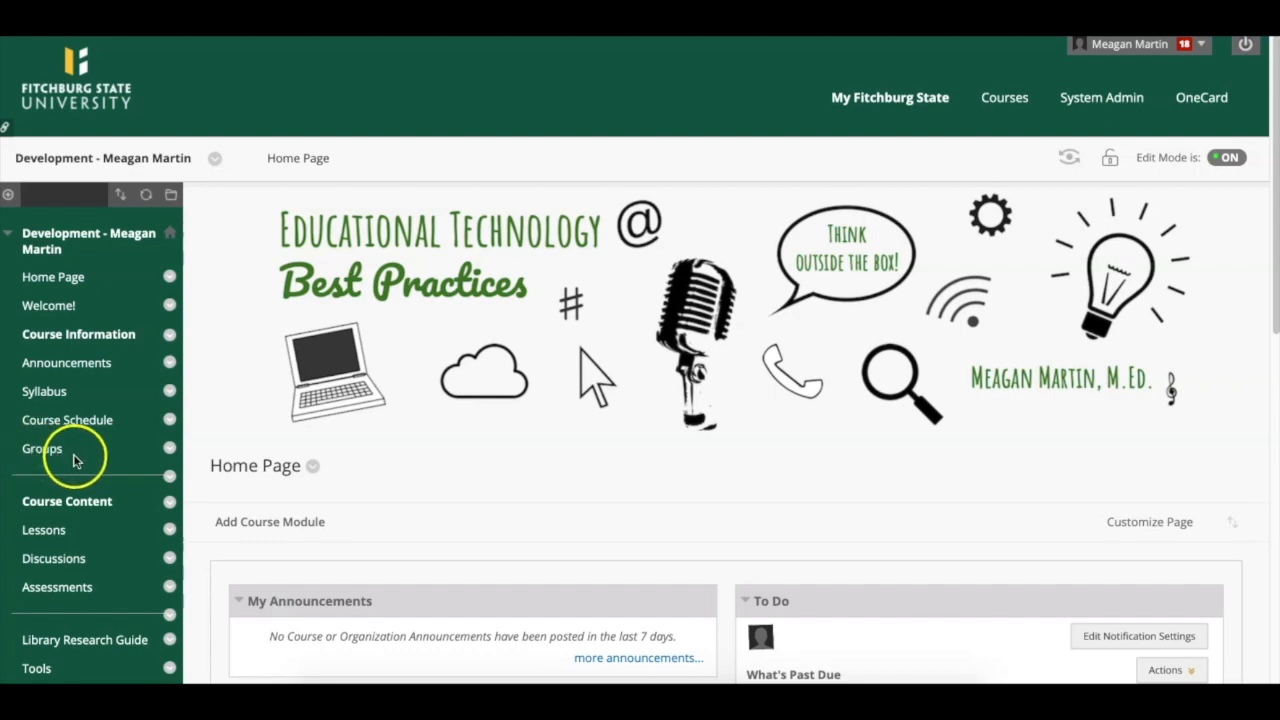
- Open the course's Groups page from the Users and Groups section of course management
scroll(86, 479, "down", 1)
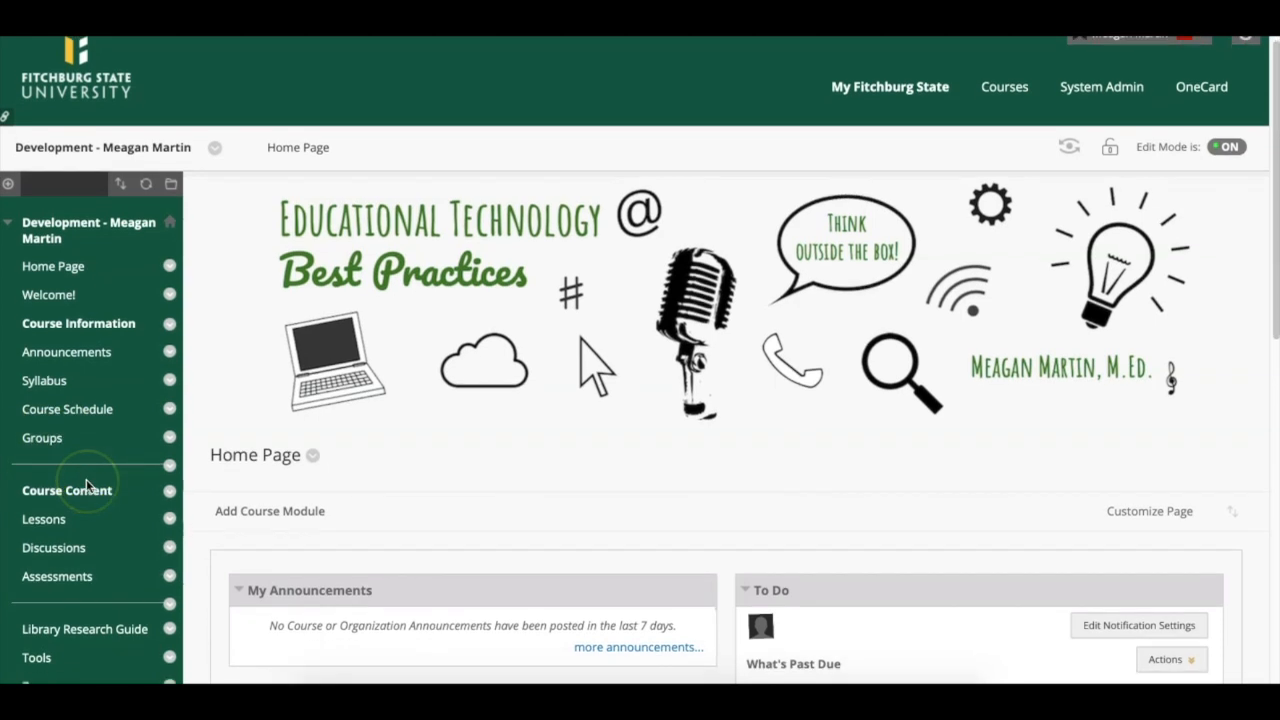
scroll(86, 486, "down", 5)
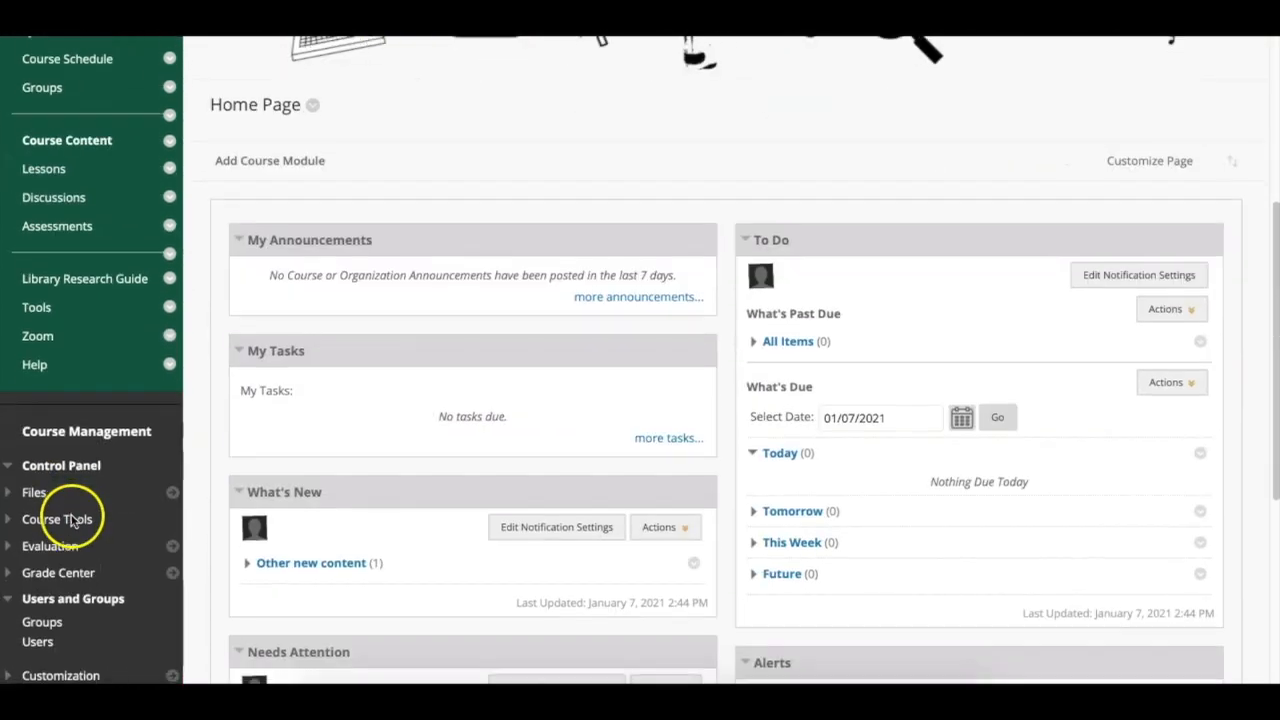
scroll(73, 513, "down", 1)
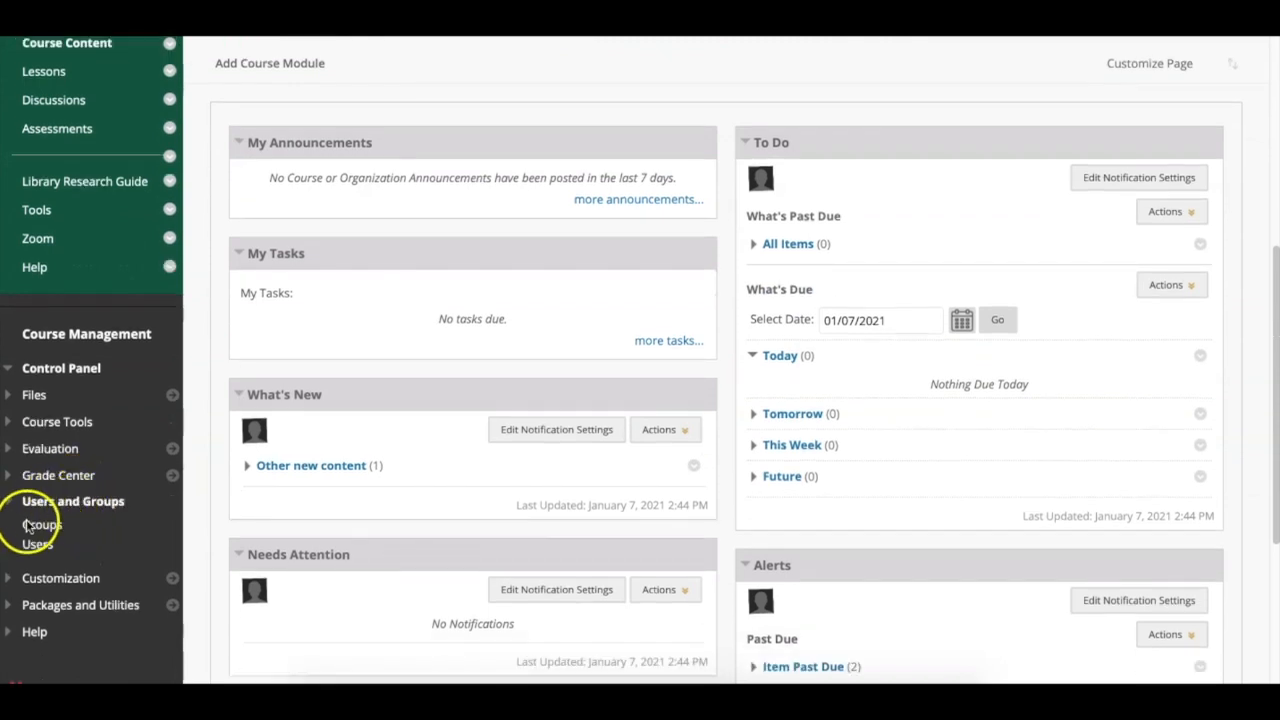
left_click(36, 530)
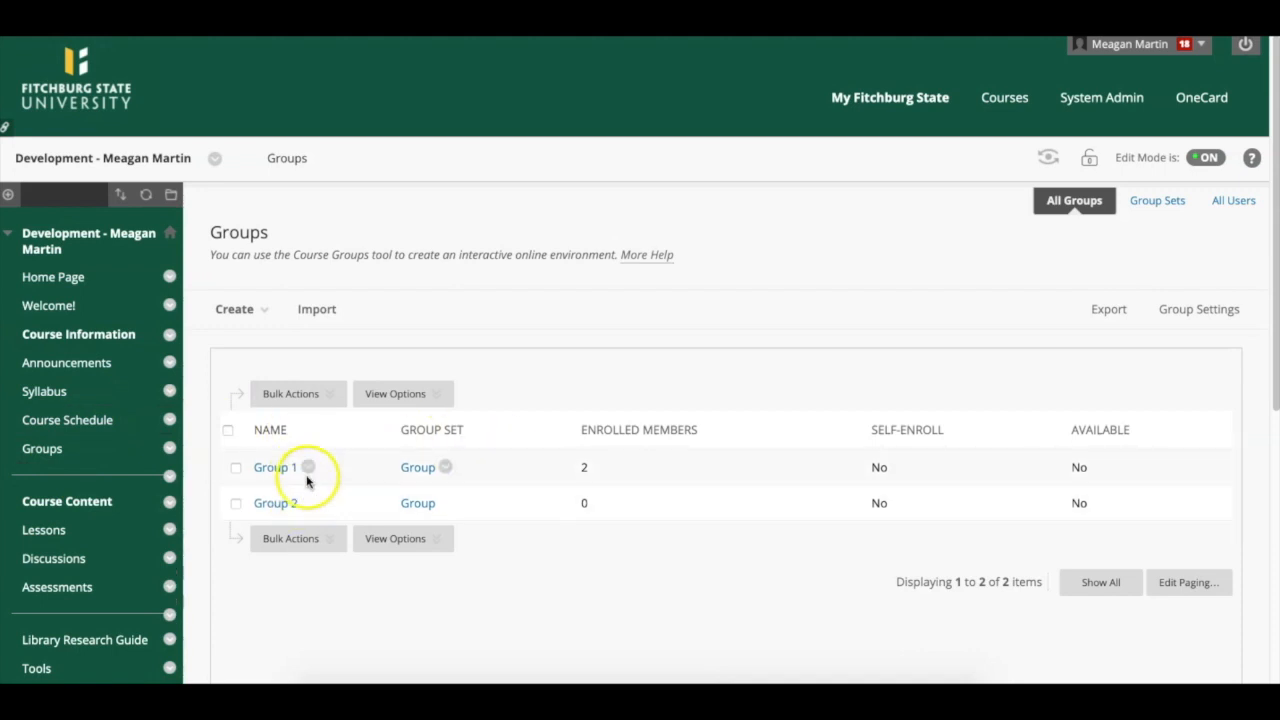
- Open Group 1 and go to its group discussion board
scroll(591, 566, "down", 2)
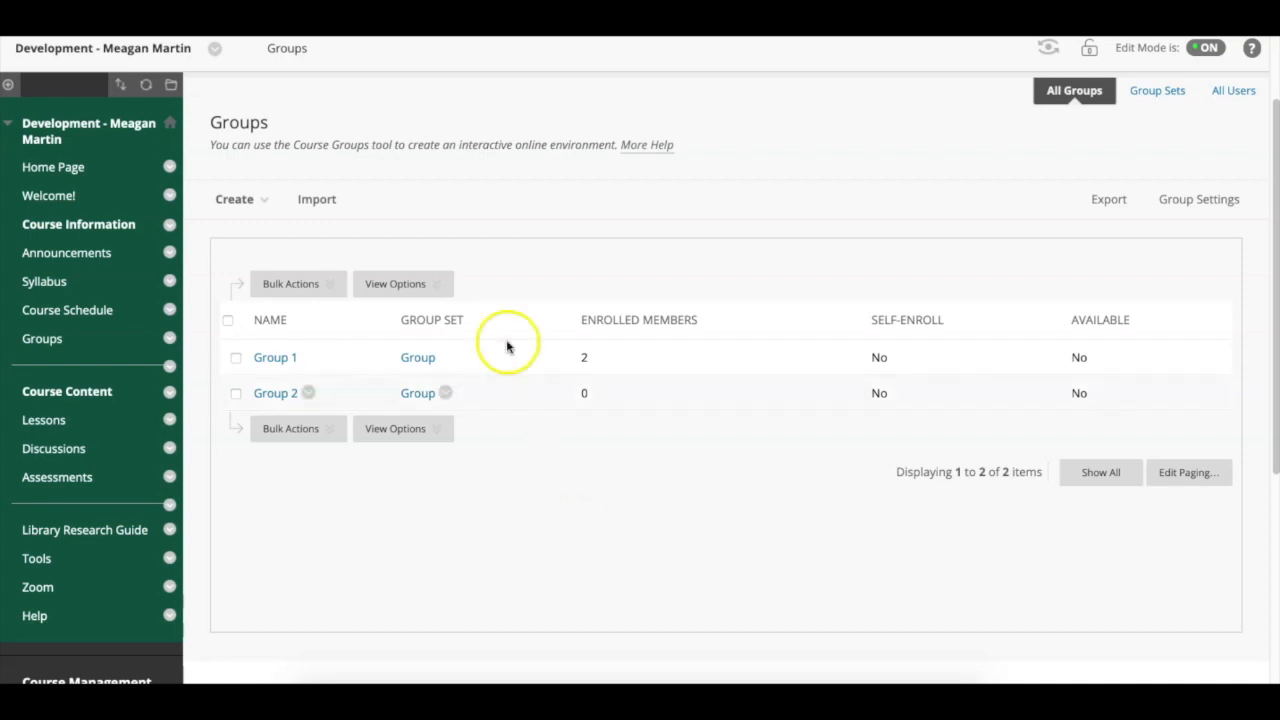
left_click(290, 283)
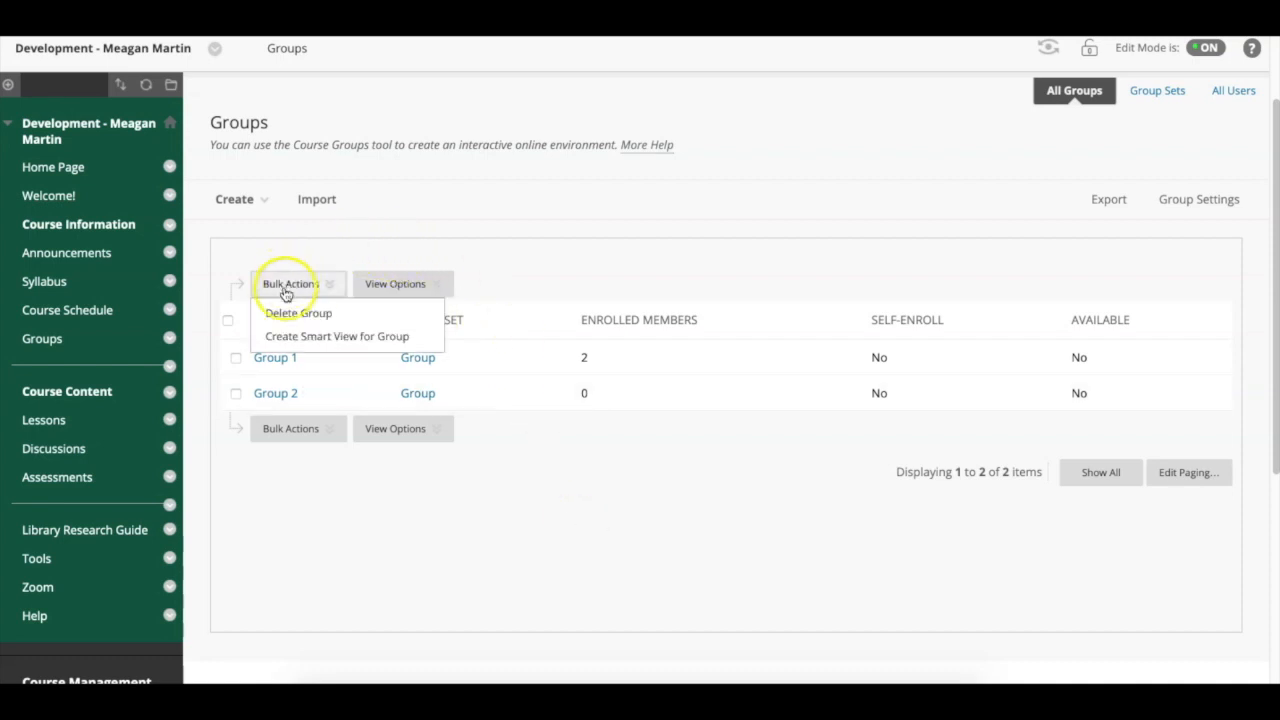
left_click(274, 360)
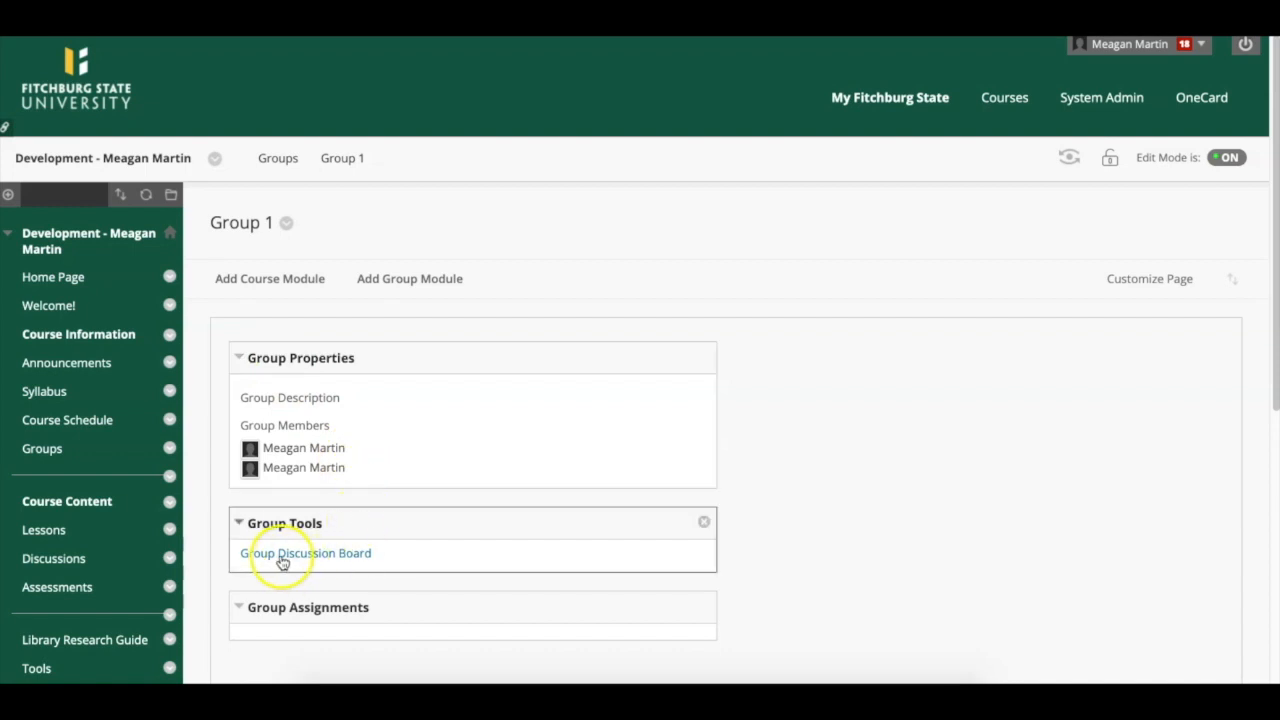
left_click(325, 560)
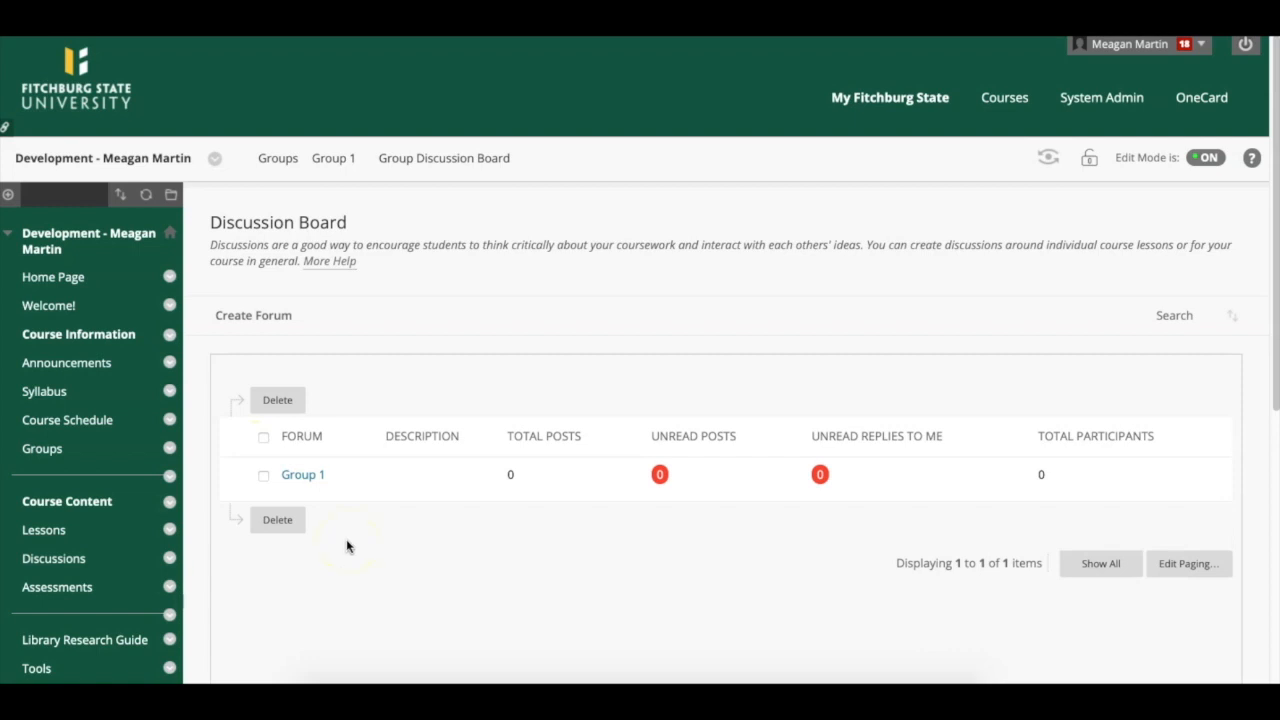
- Delete the default Group 1 forum from the group's discussion board
mouse_move(309, 488)
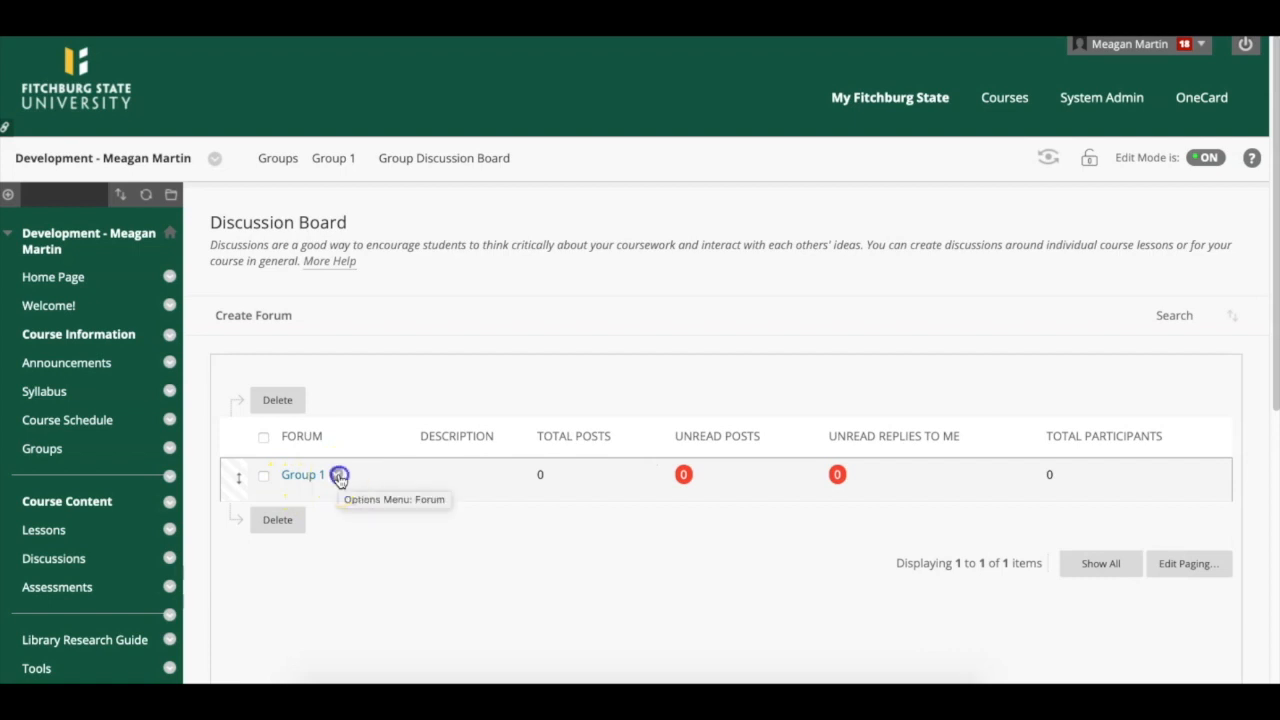
left_click(337, 476)
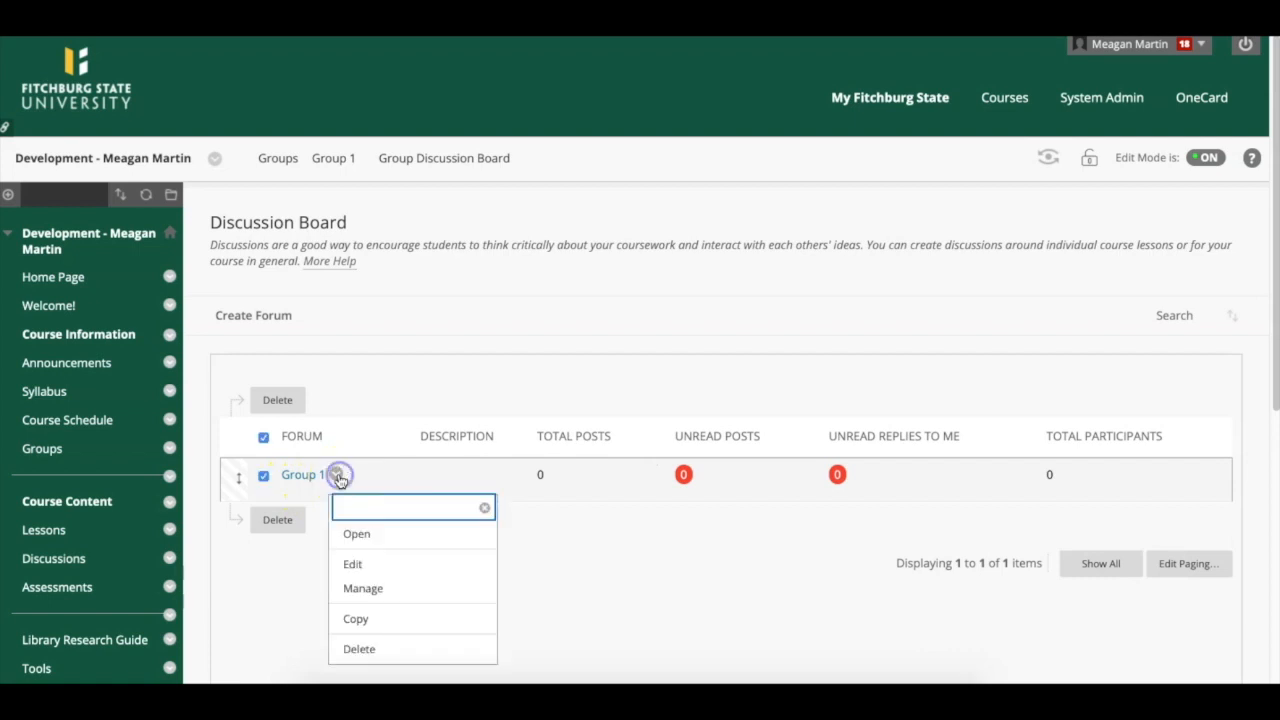
left_click(362, 649)
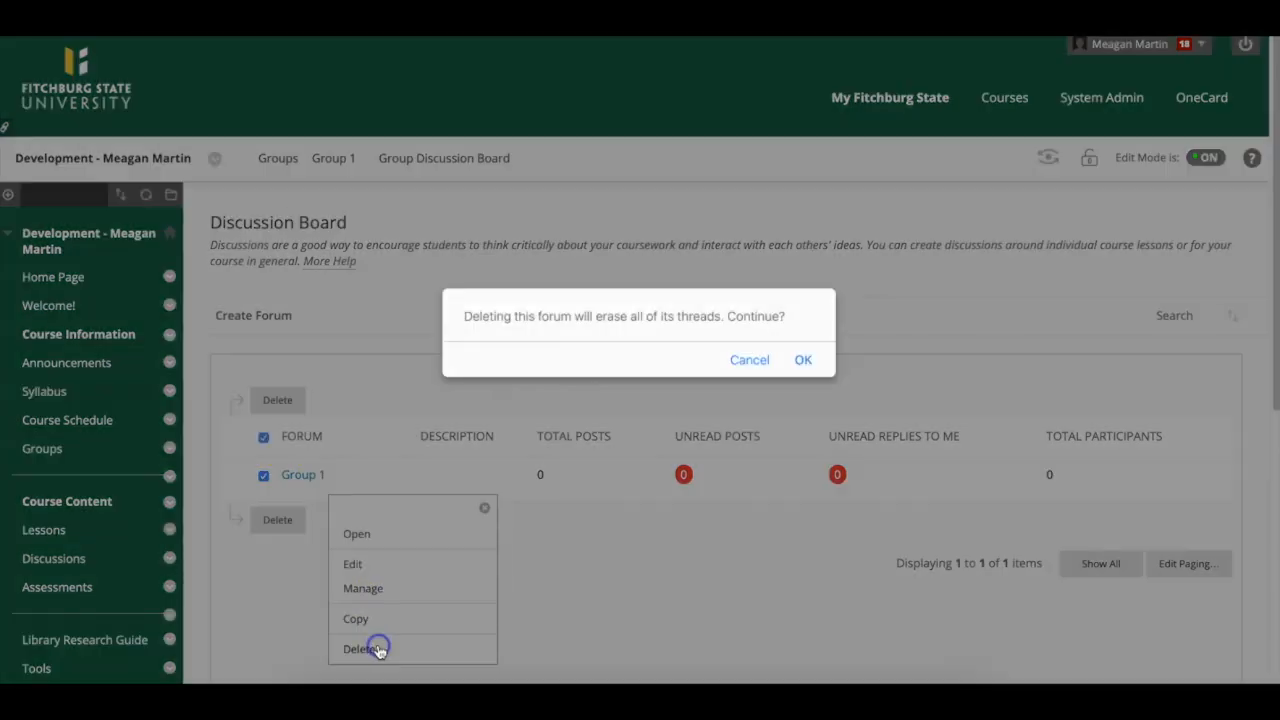
left_click(803, 362)
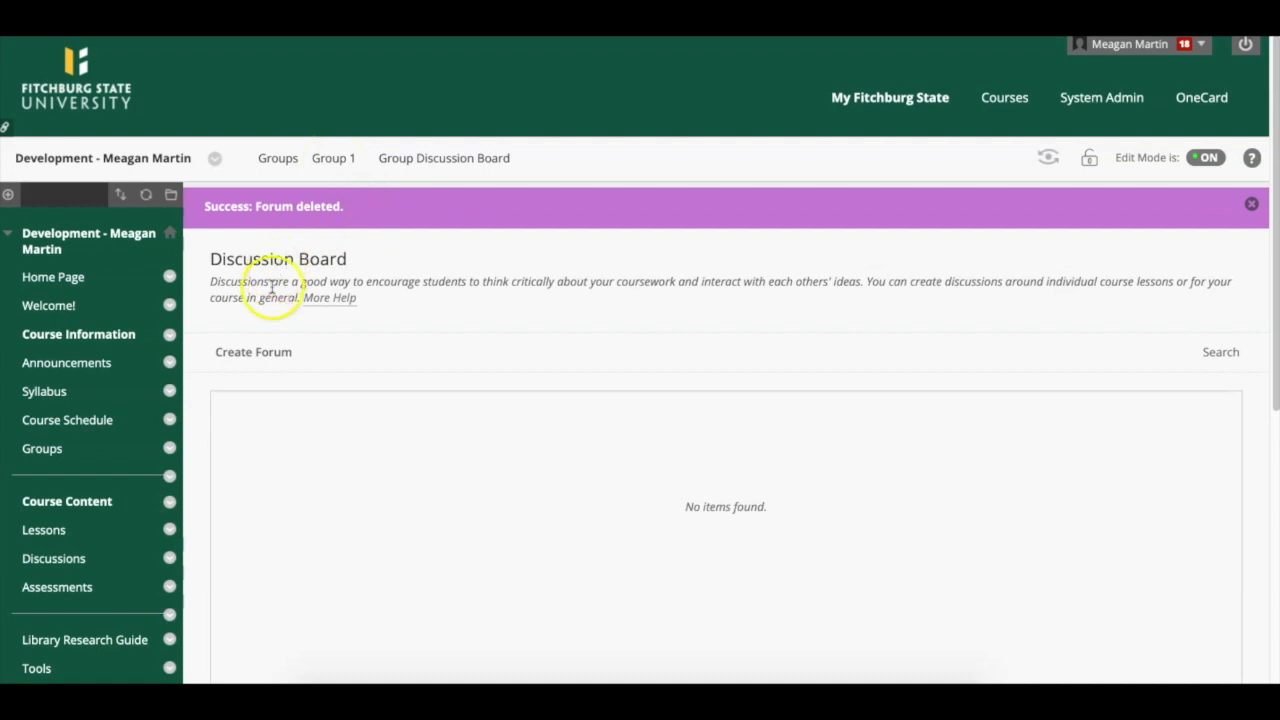
- Start a new forum named Welcome with the description "Please introduce yourself to your group members."
left_click(247, 364)
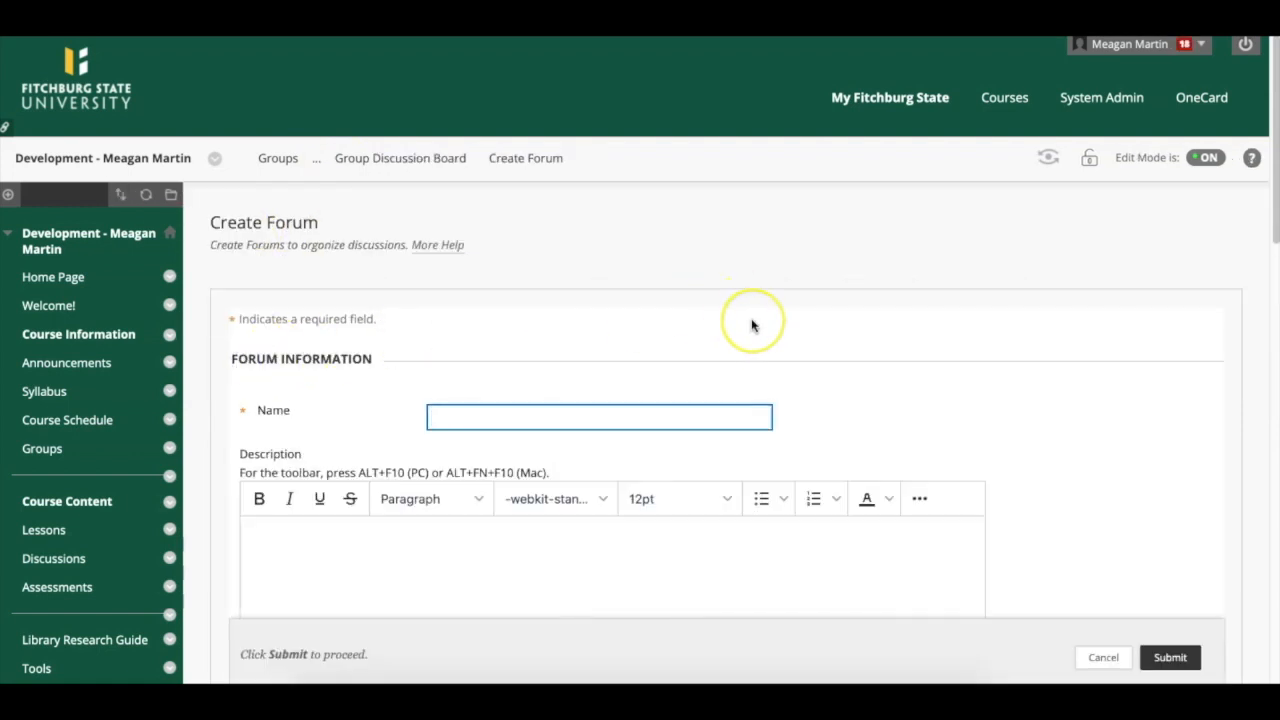
scroll(751, 323, "down", 1)
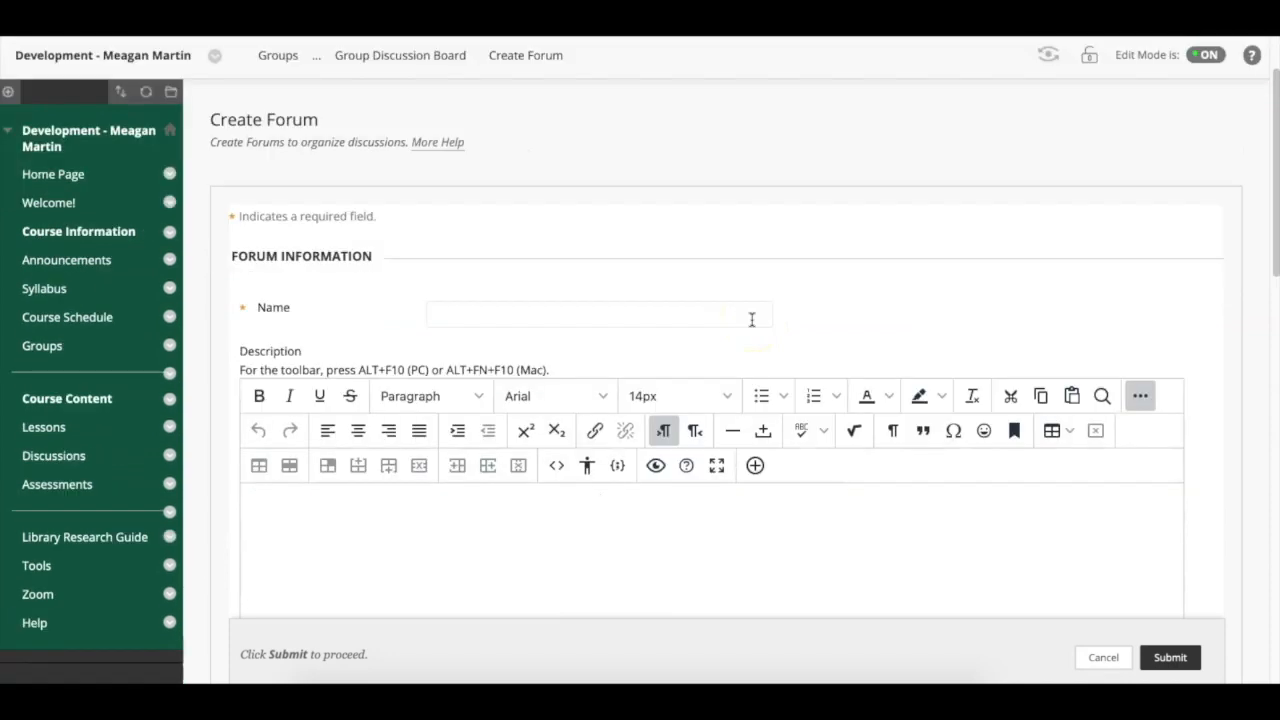
type("Welcome")
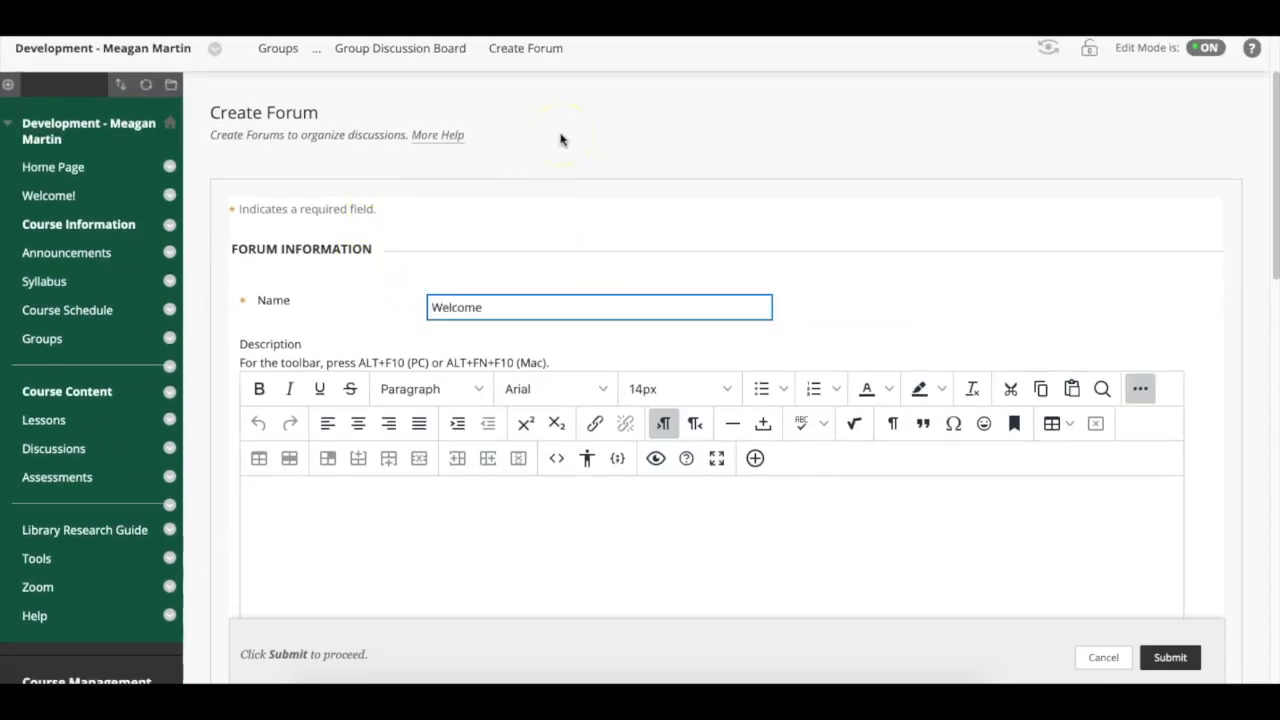
scroll(574, 200, "down", 3)
left_click(405, 376)
left_click(434, 371)
type("Please introduce your")
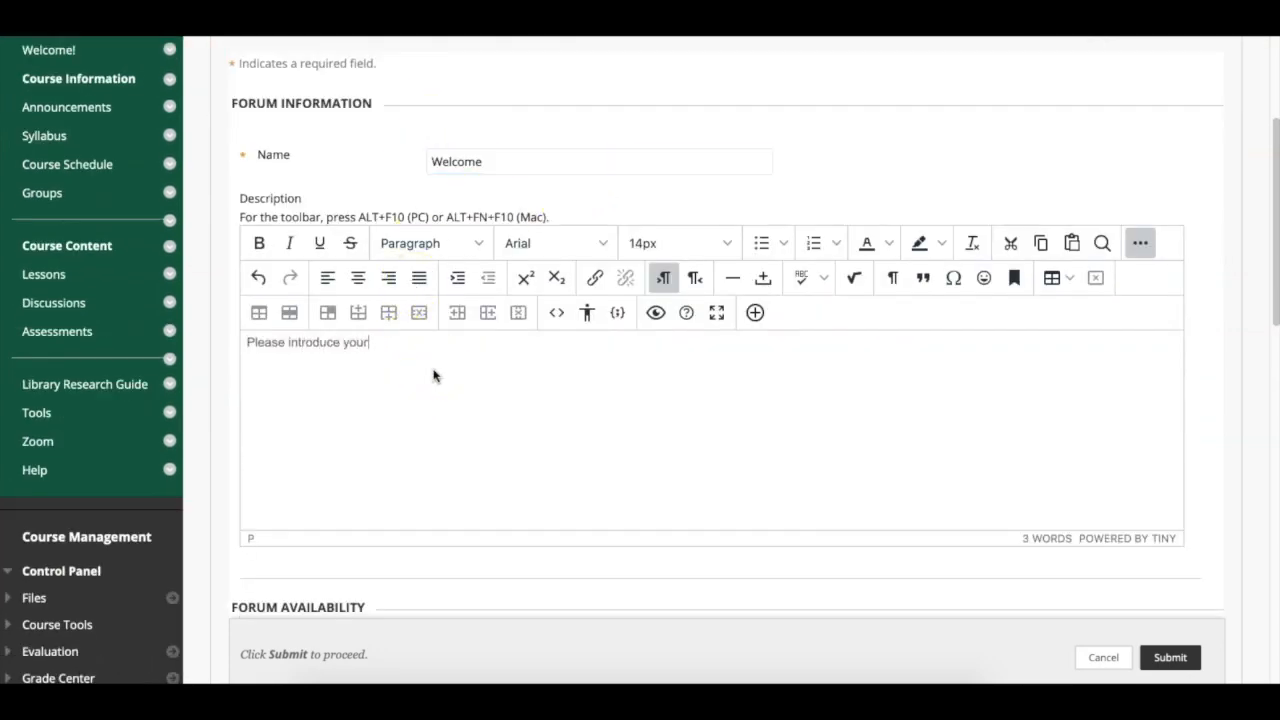
type("self to your group members.")
- Set the Welcome forum to be graded as a discussion forum with 10 points possible
scroll(511, 414, "down", 8)
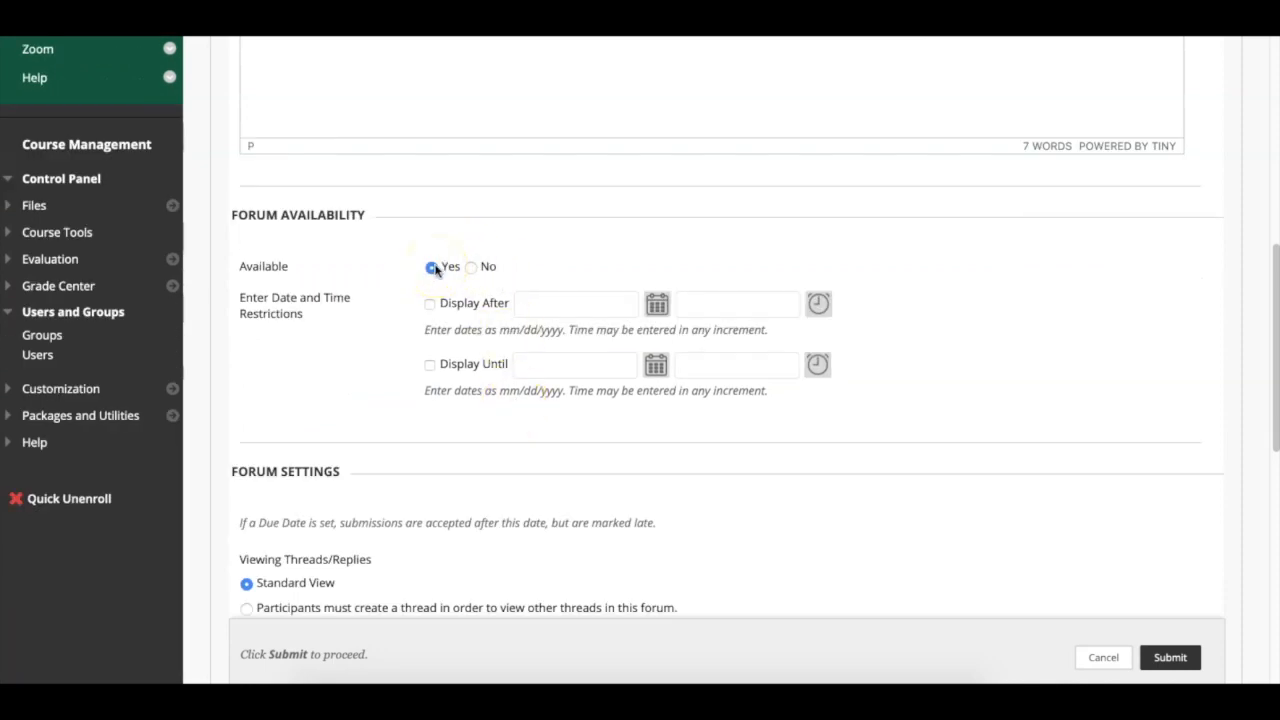
scroll(440, 300, "down", 4)
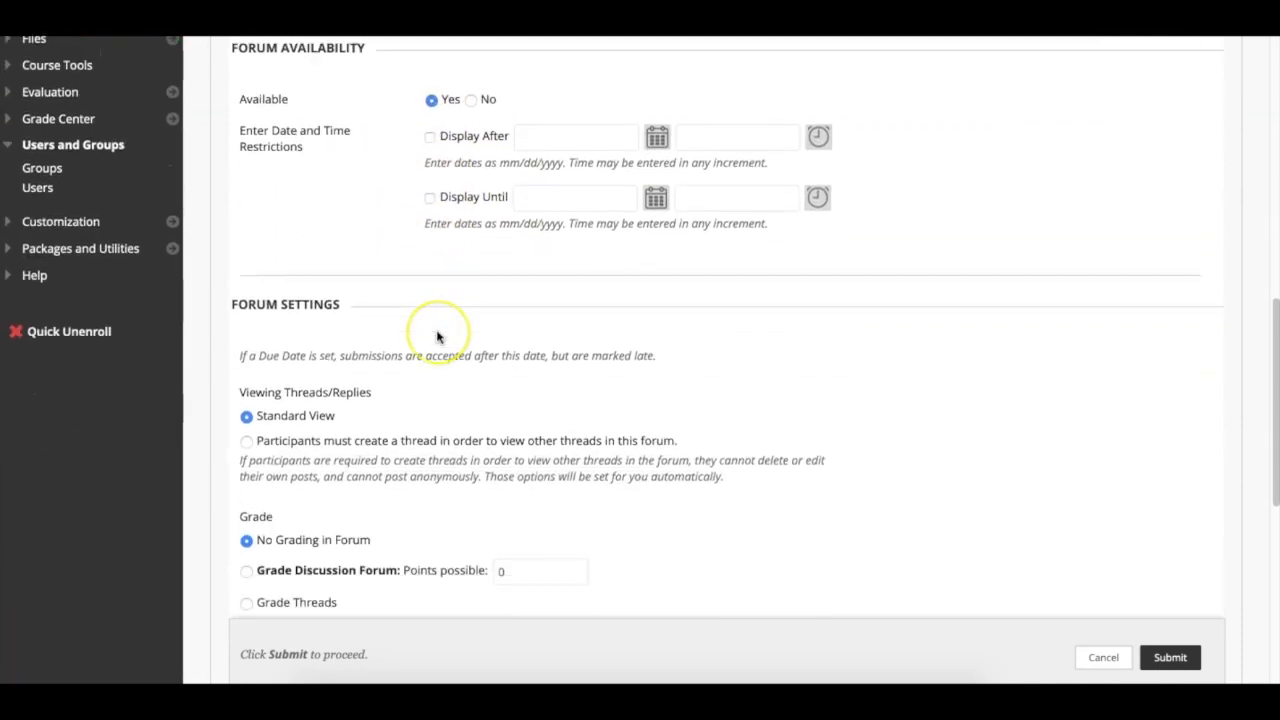
scroll(437, 337, "down", 3)
scroll(358, 295, "down", 5)
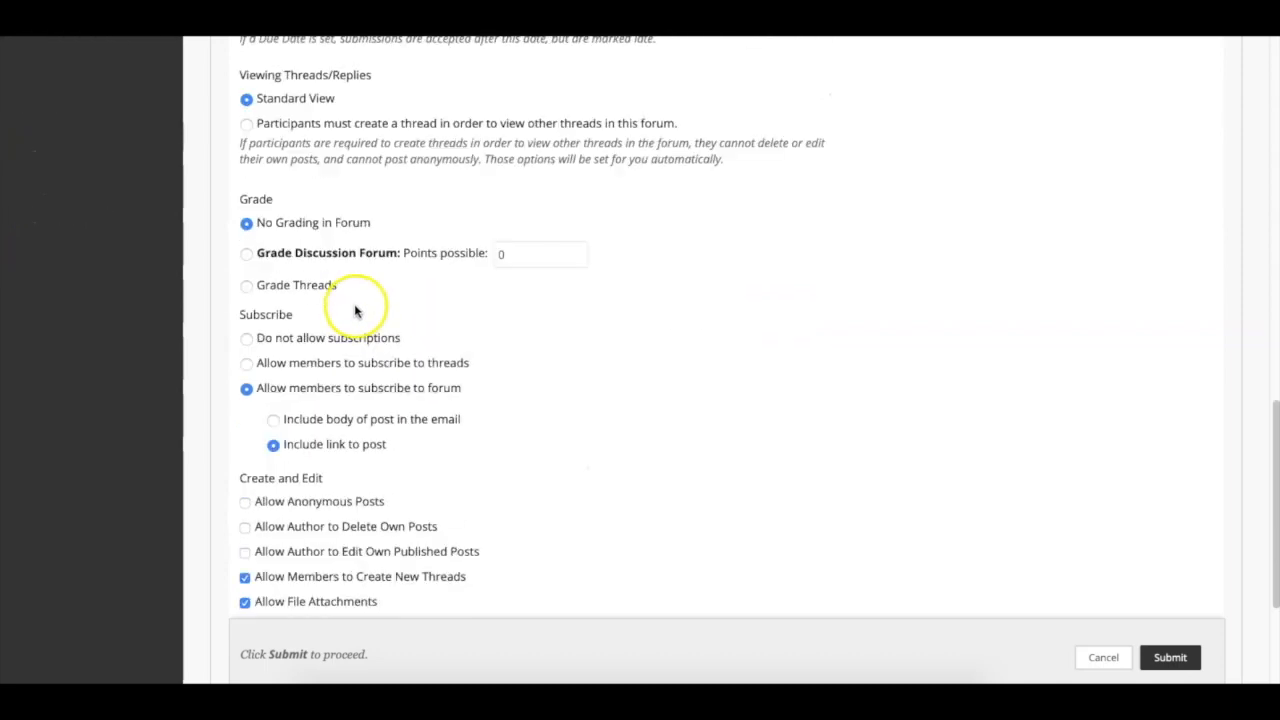
left_click(247, 256)
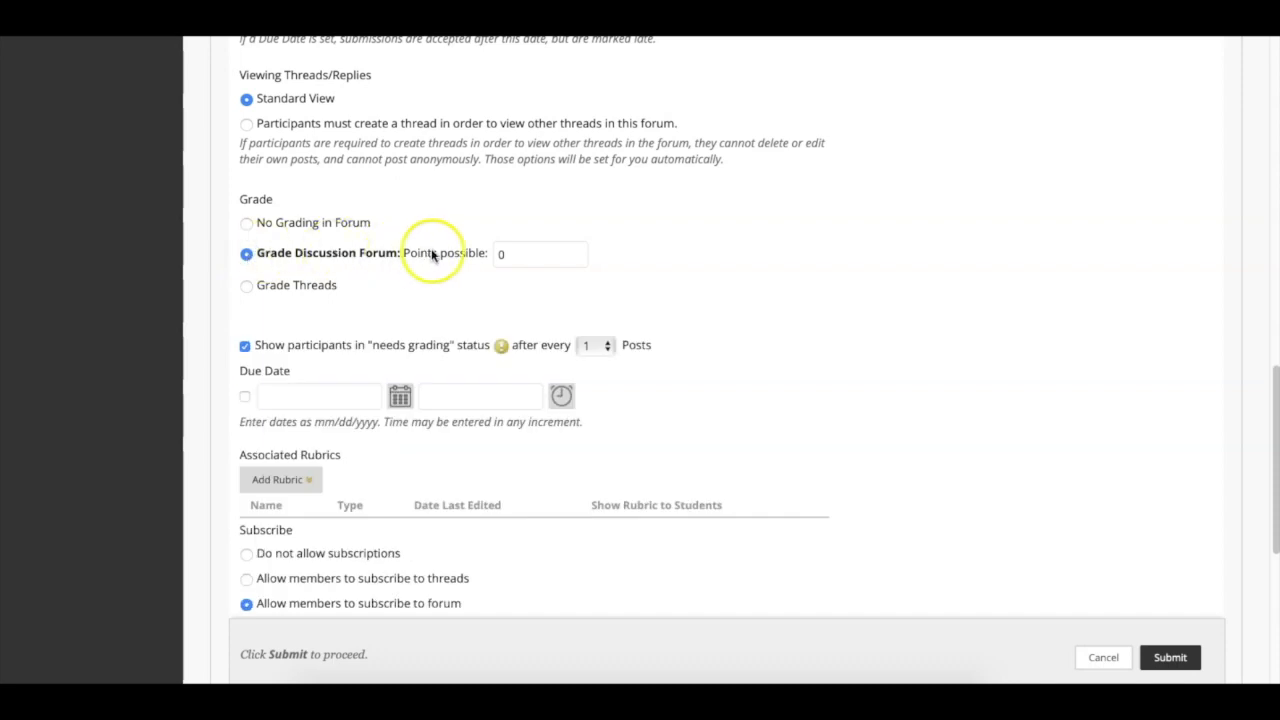
left_click(521, 253)
type("10")
left_click(781, 261)
- Review the remaining forum settings without changes and submit the new Welcome forum
scroll(776, 300, "down", 3)
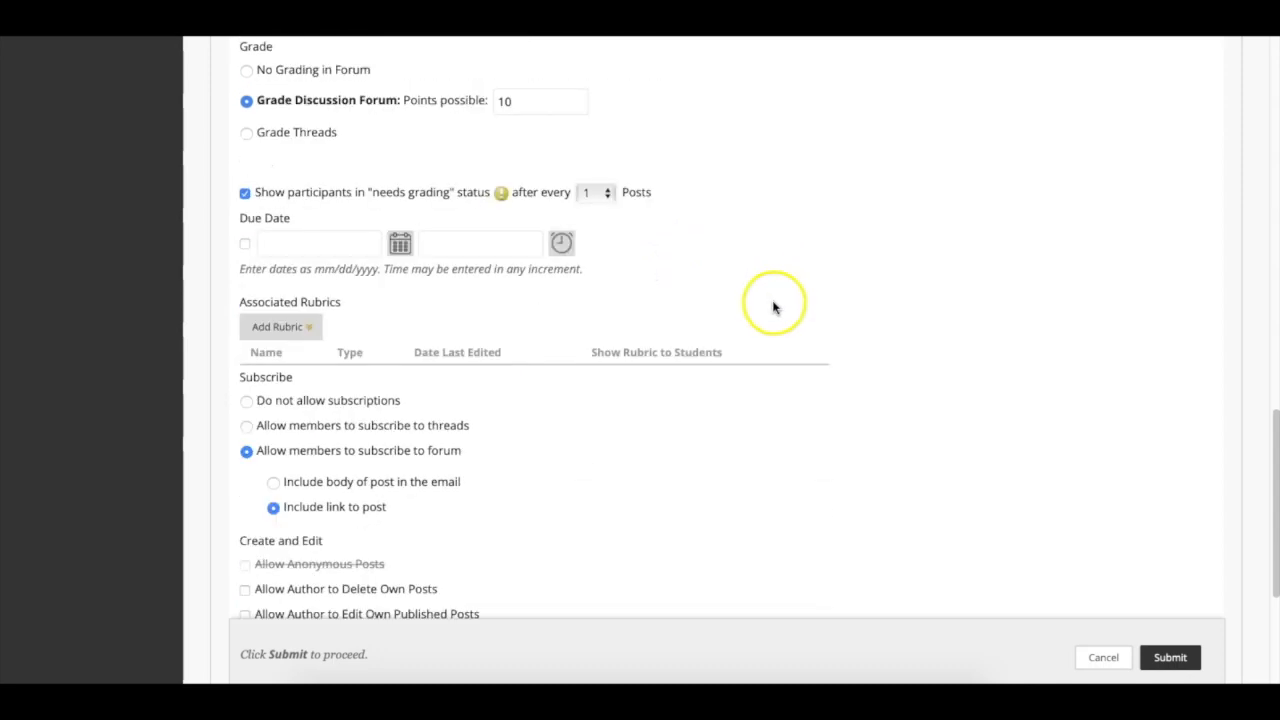
scroll(773, 305, "down", 1)
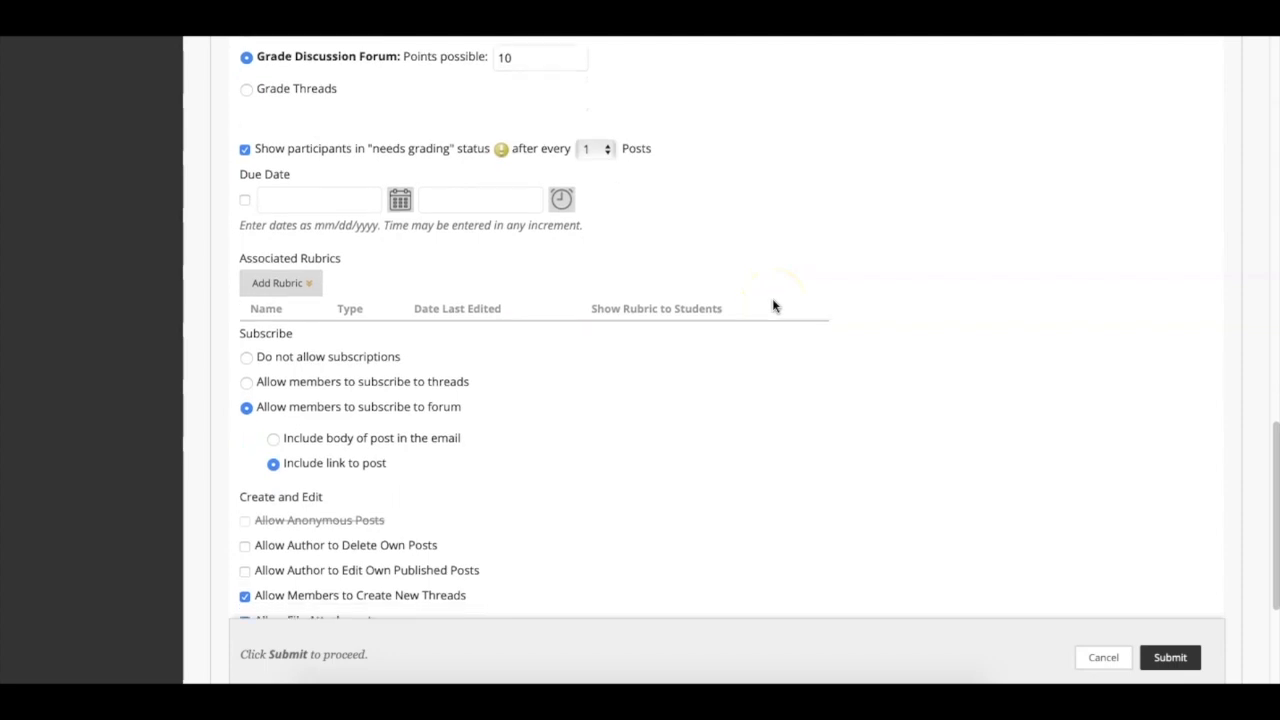
scroll(772, 305, "down", 4)
scroll(769, 315, "down", 2)
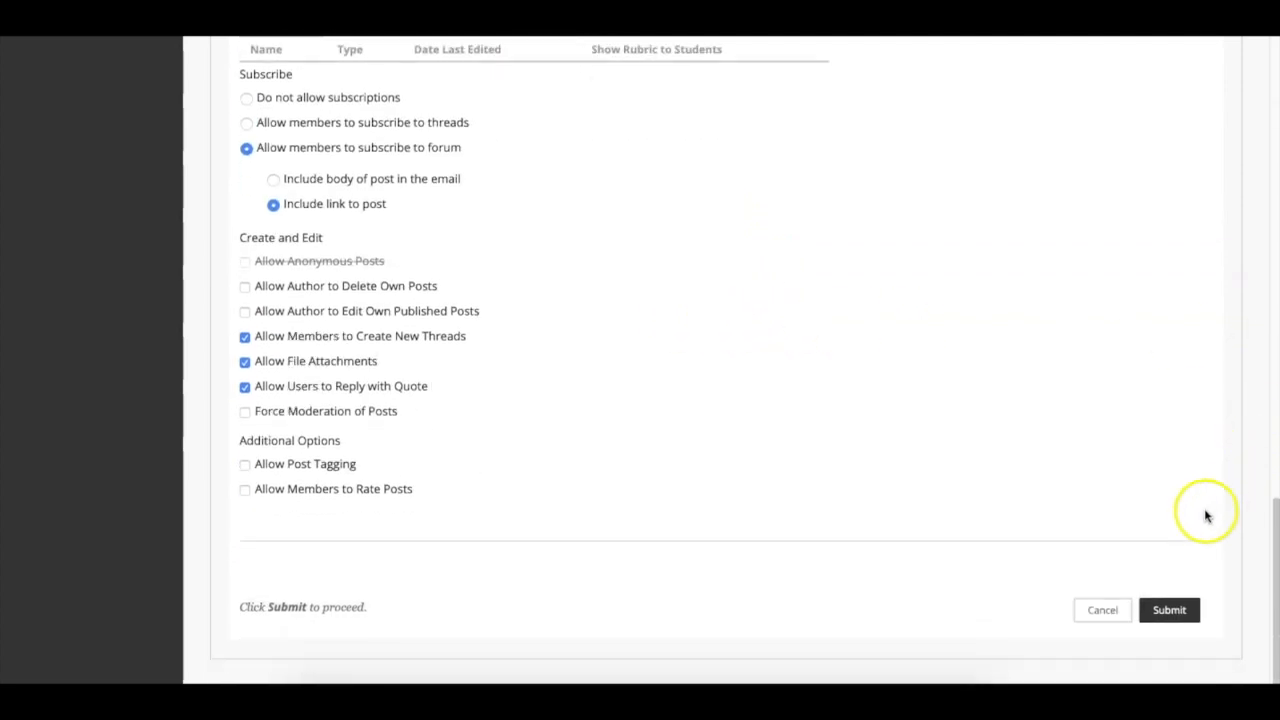
left_click(1168, 611)
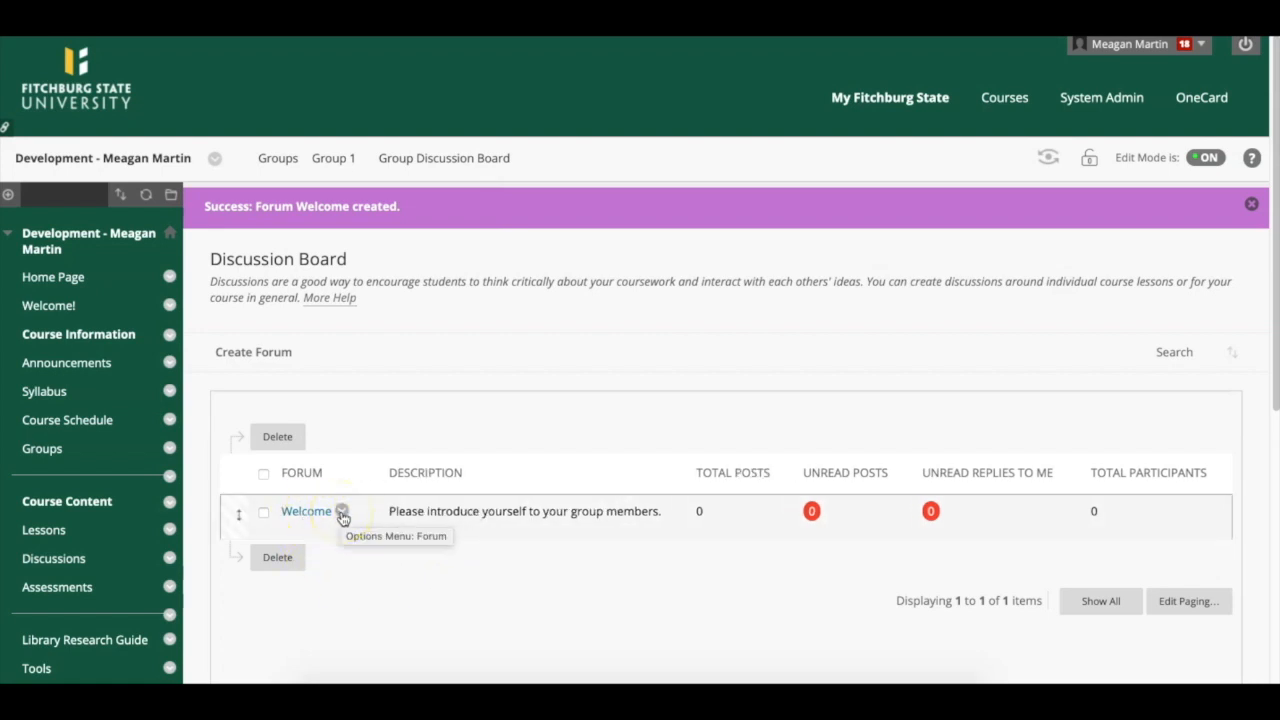
- Copy the Welcome forum to Group 2 under the name Welcome, copying the forum settings only
left_click(341, 513)
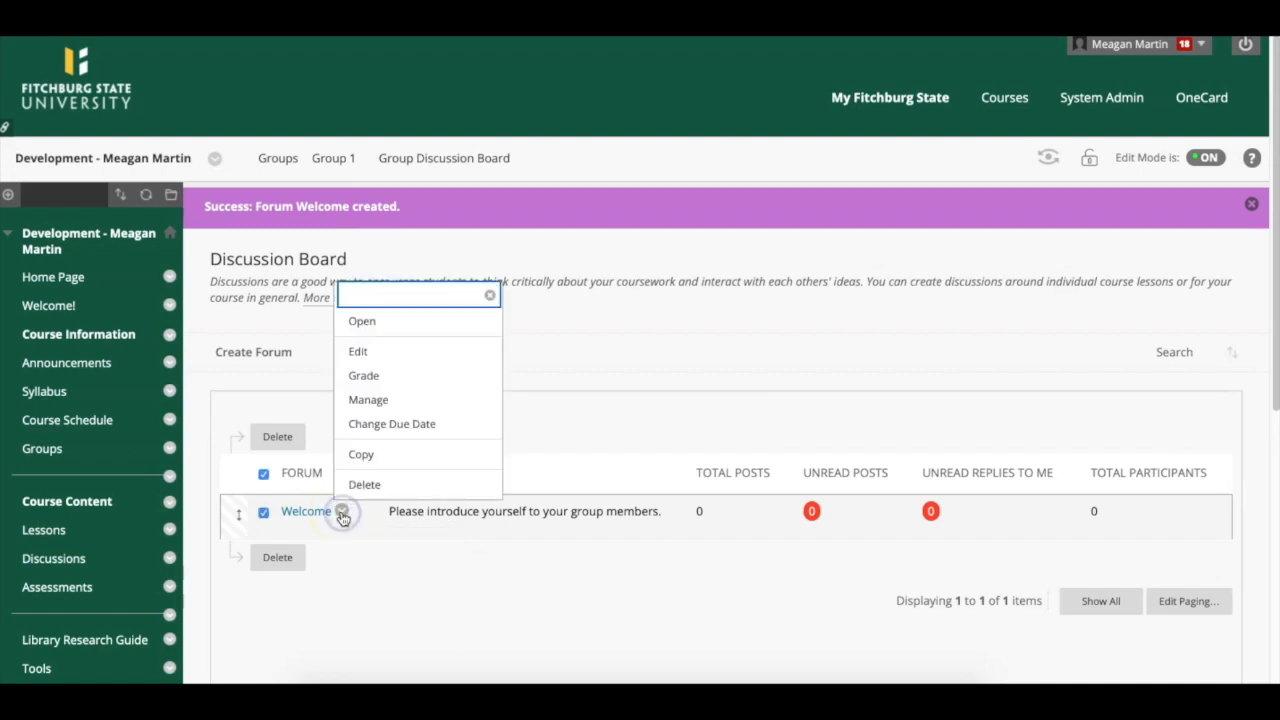
left_click(366, 454)
scroll(694, 479, "down", 1)
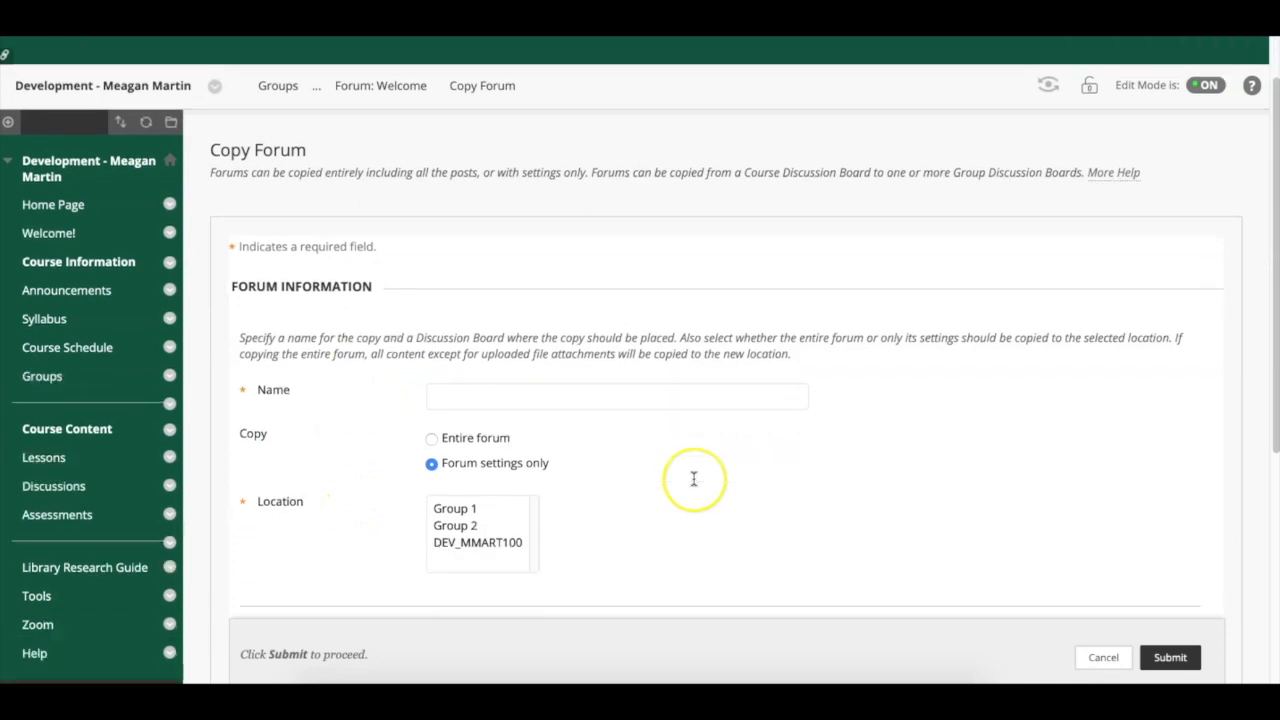
type("Welcome")
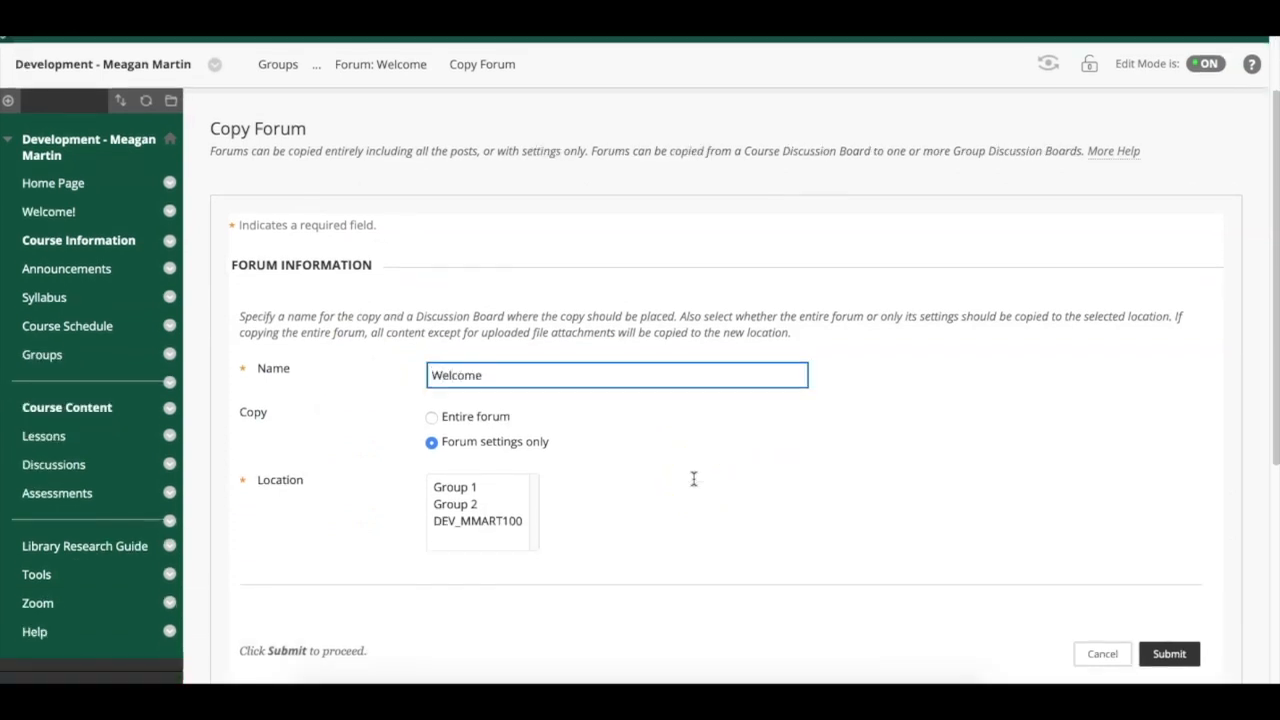
scroll(694, 479, "down", 1)
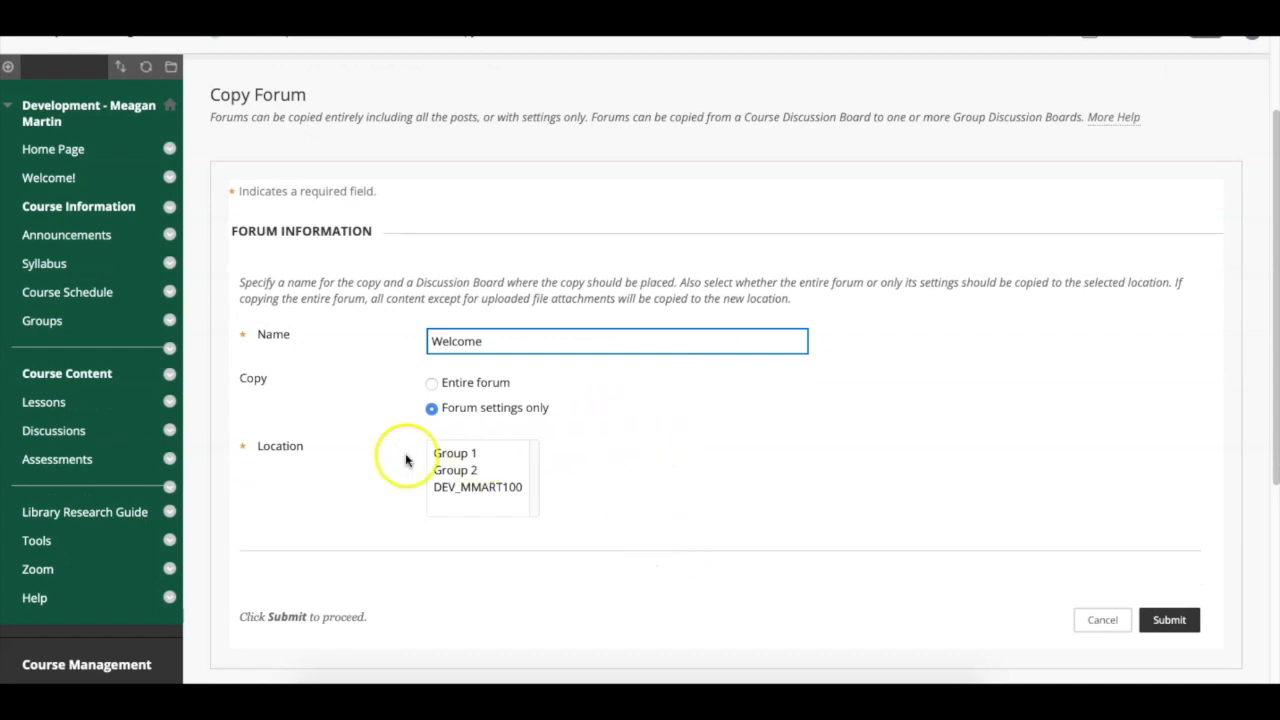
left_click(457, 476)
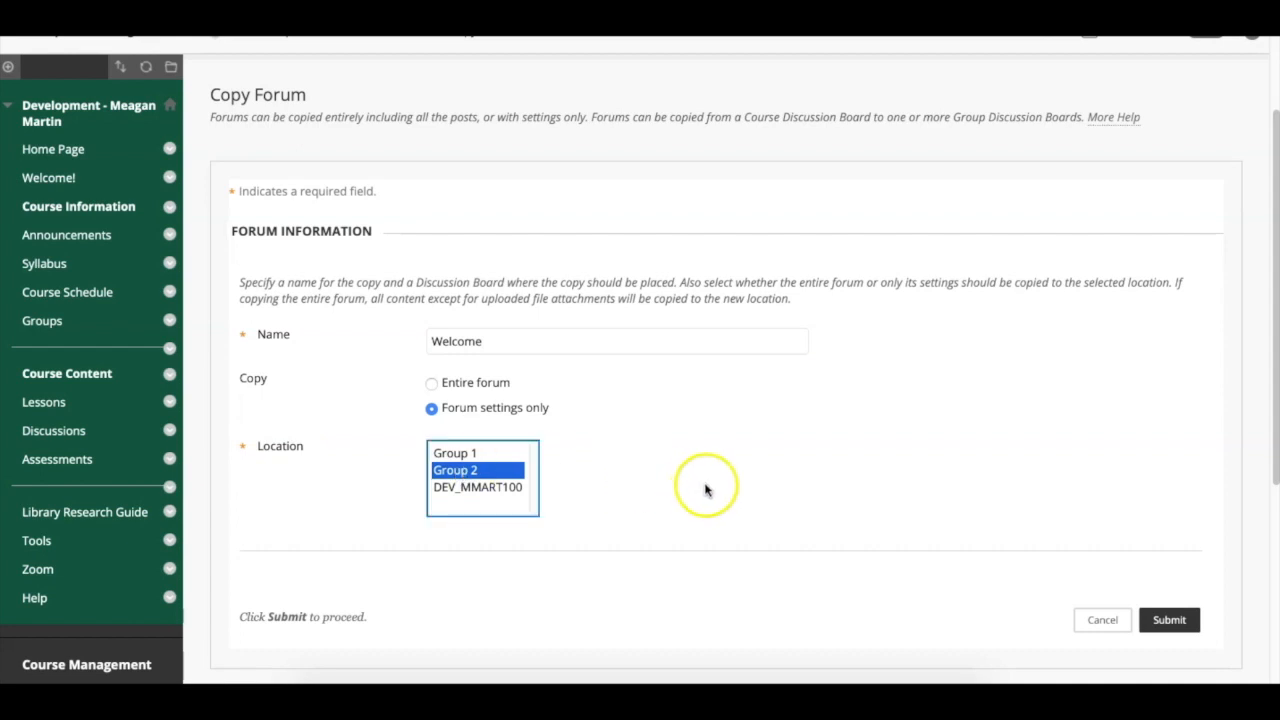
left_click(1172, 621)
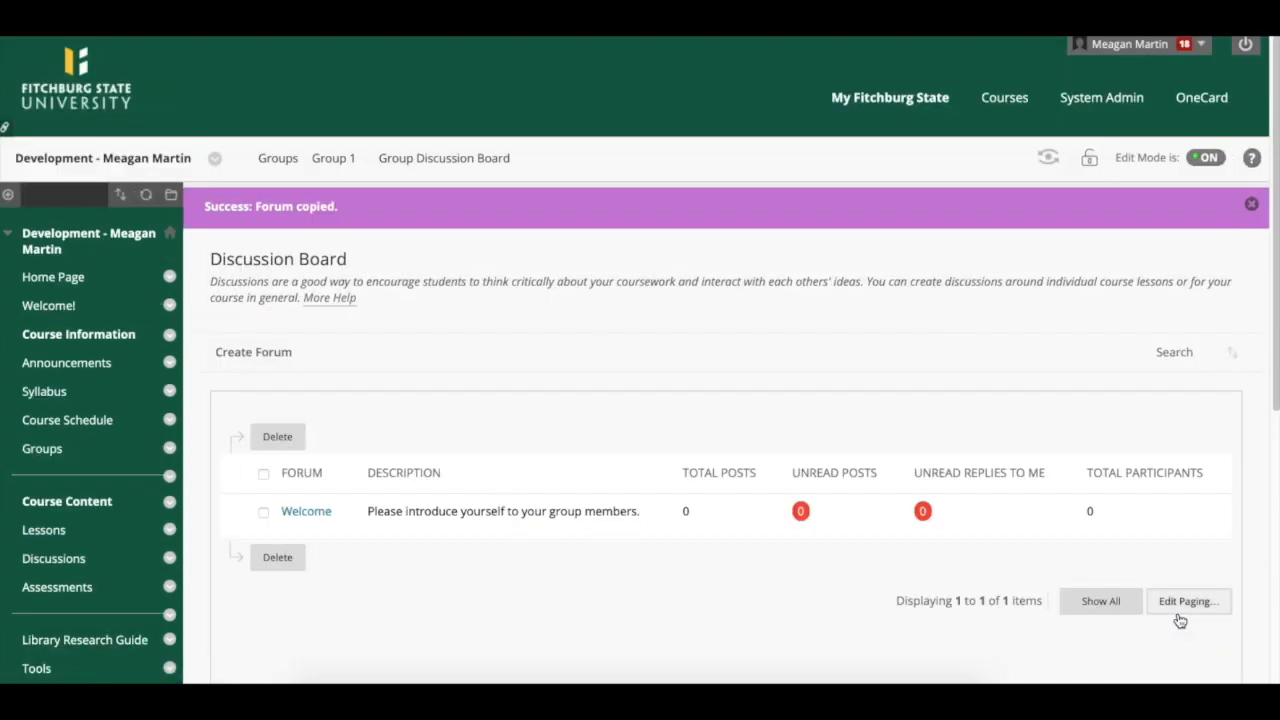
- Go back to the course groups and open Group 2's discussion board to check for the copied forum
left_click(279, 162)
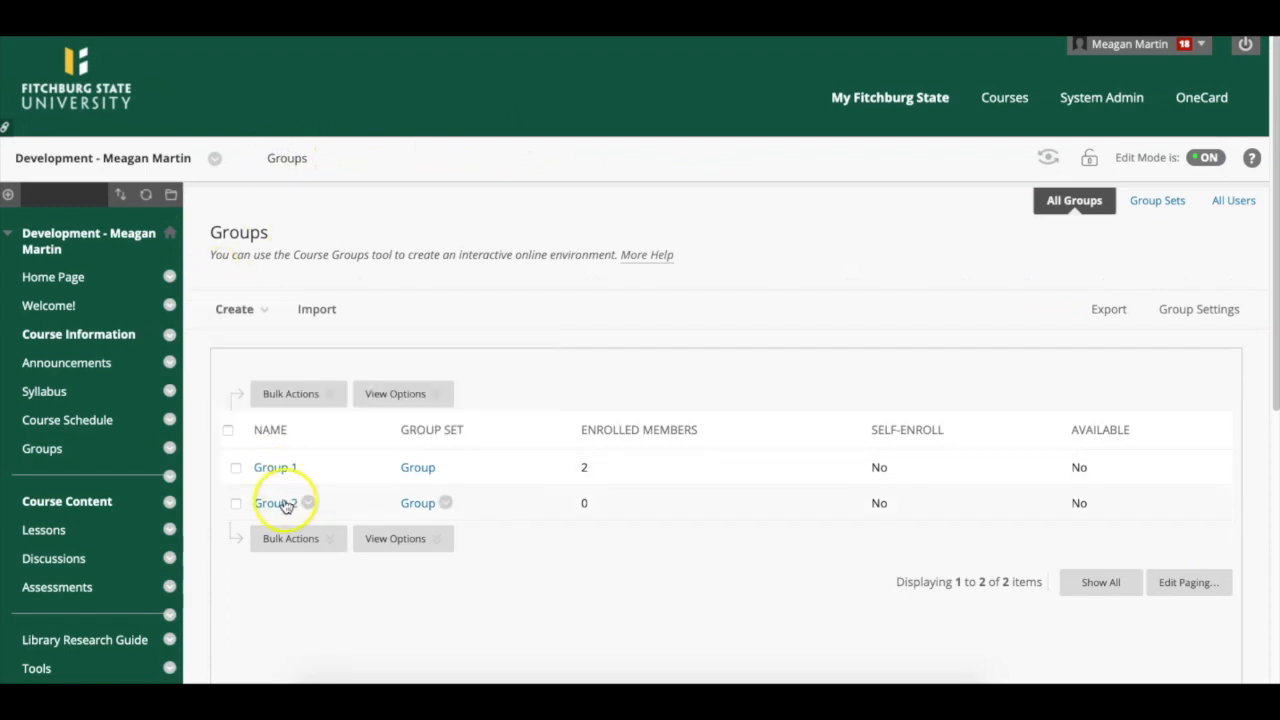
left_click(276, 503)
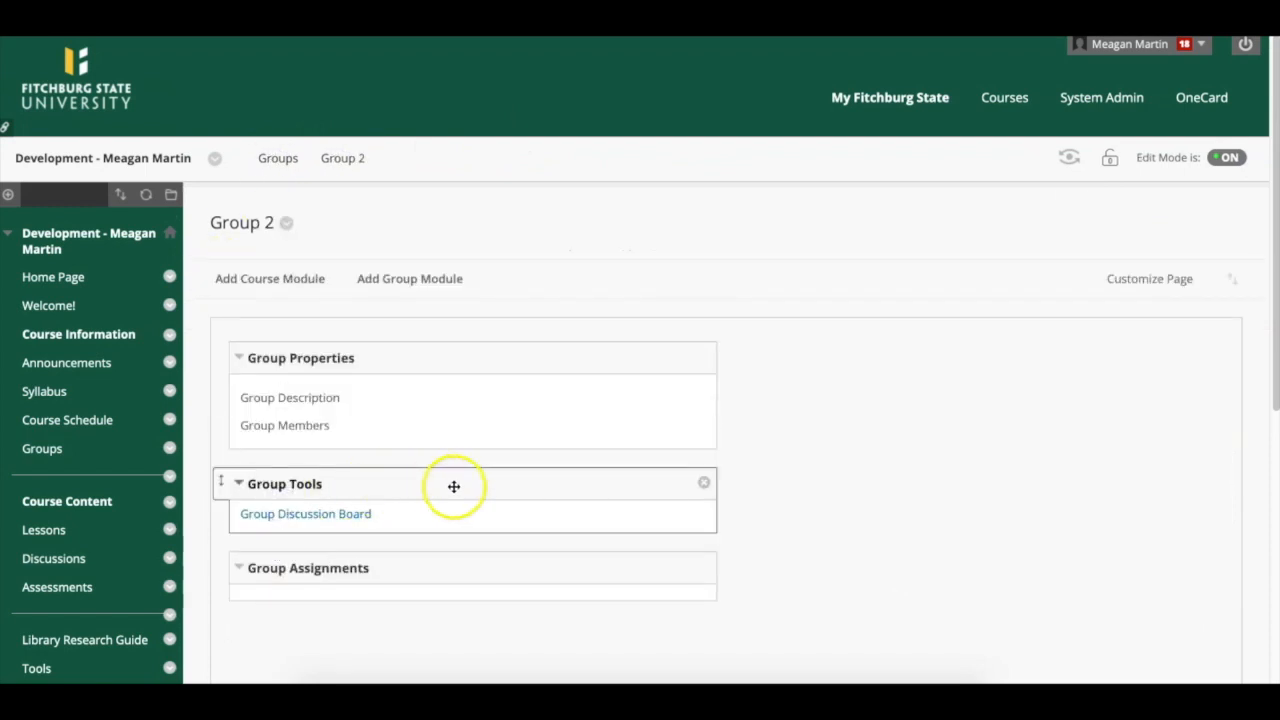
left_click(324, 516)
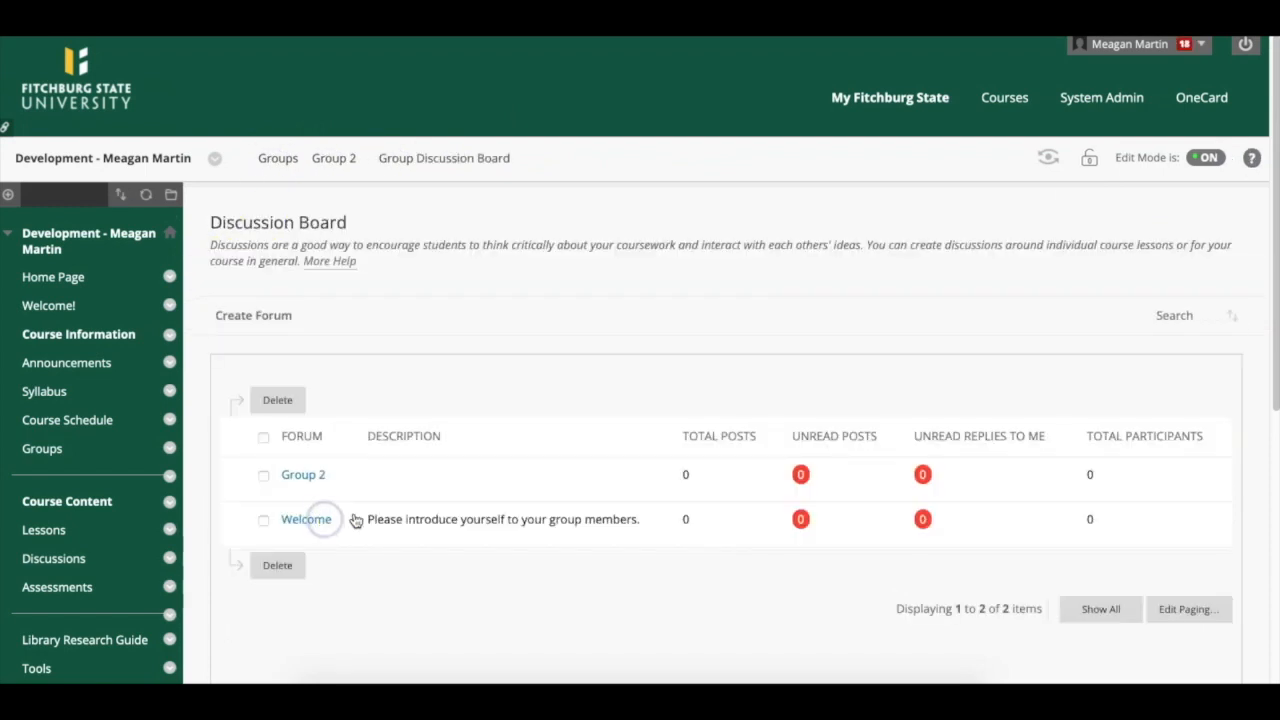
- Open the course's main discussion board from the Course Content section
scroll(594, 537, "down", 1)
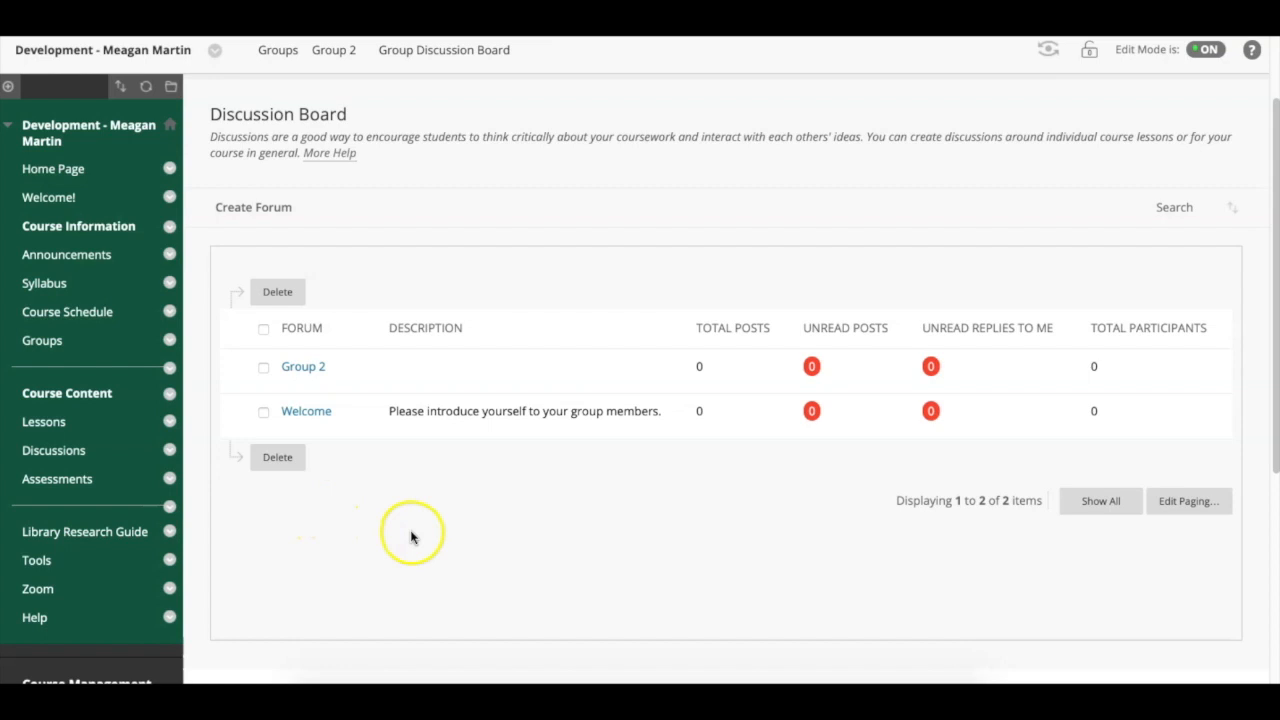
left_click(53, 458)
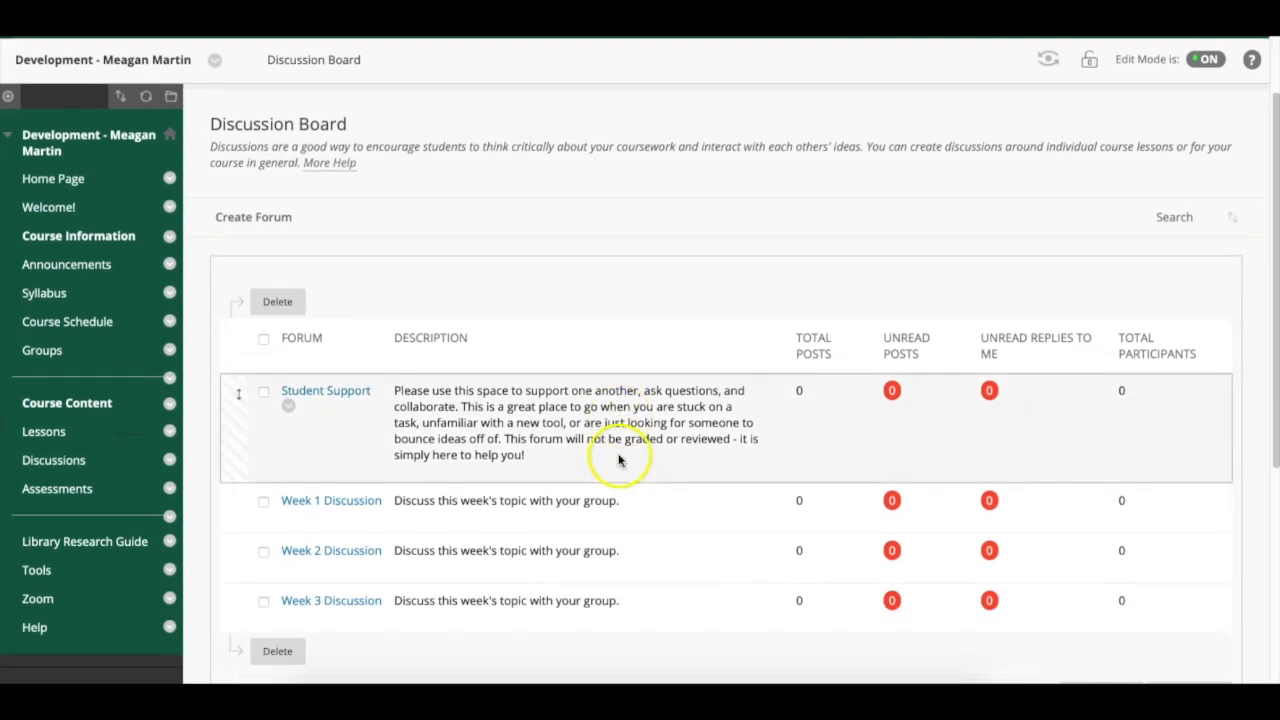
- Copy the Week 1 Discussion forum to Group 1 under the name Week 1 - Group 1, copying the forum settings only
scroll(618, 460, "down", 2)
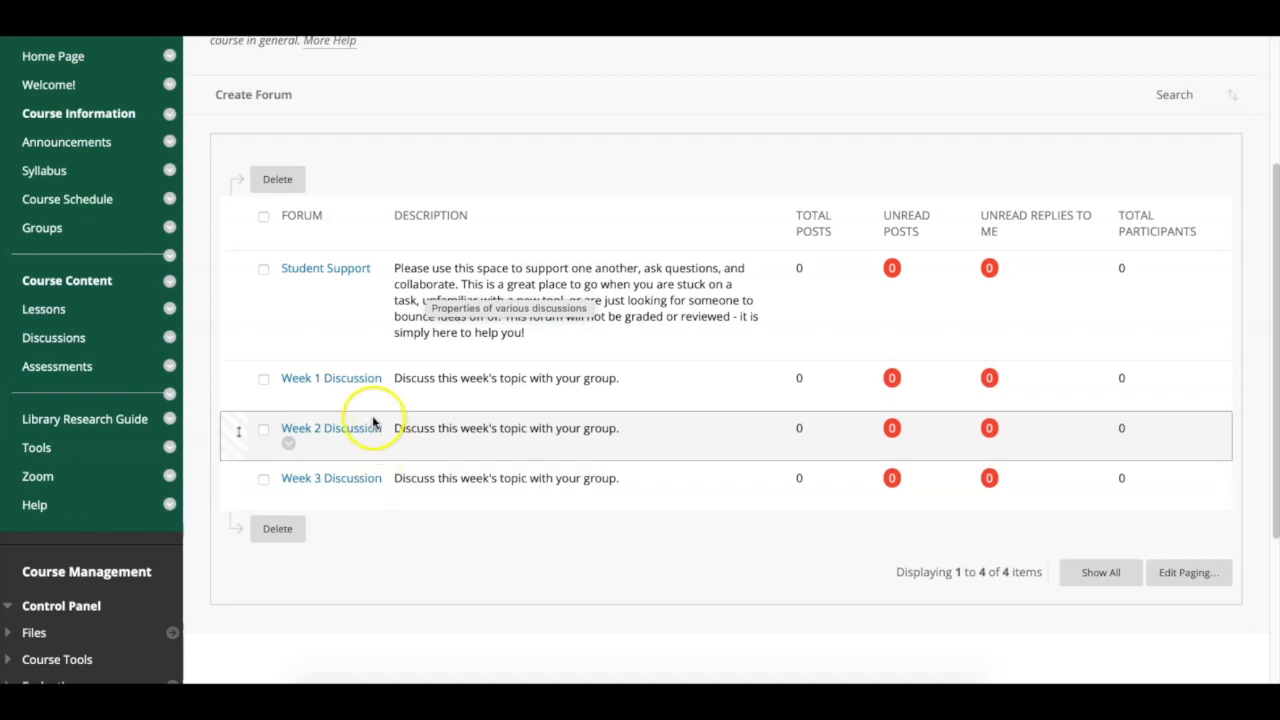
left_click(287, 394)
left_click(316, 339)
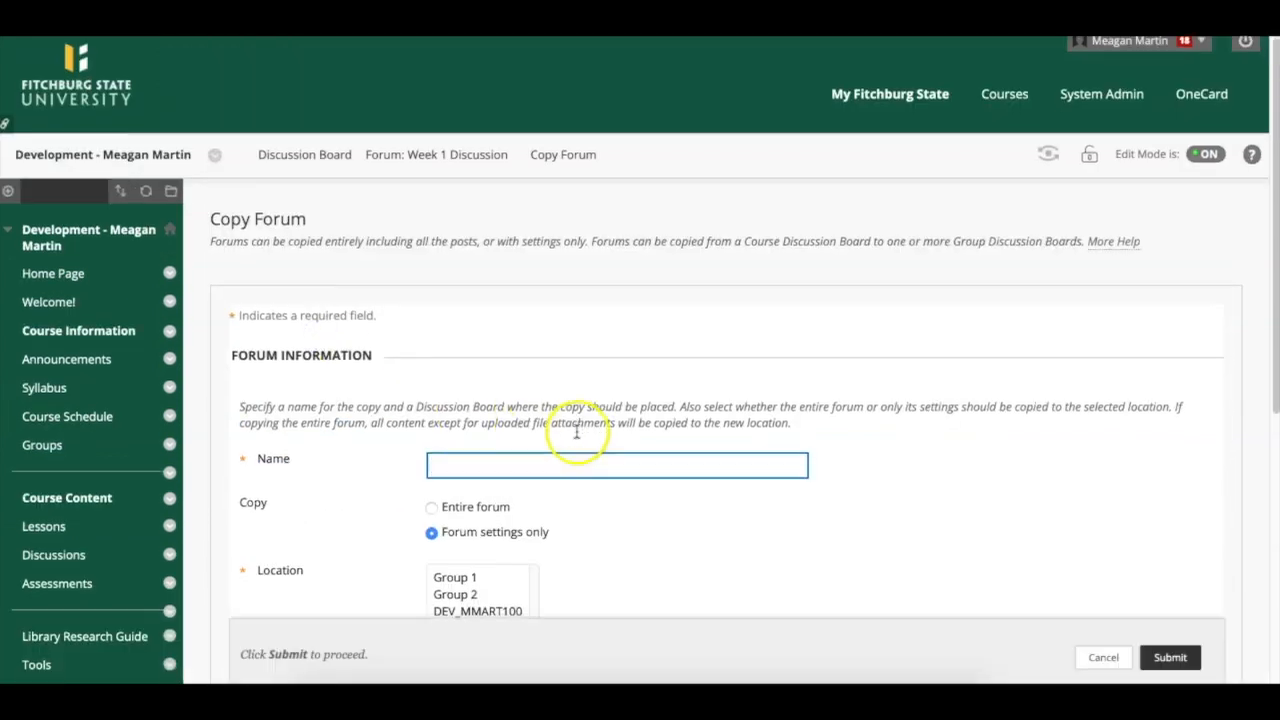
scroll(576, 430, "down", 1)
type("Week 1 - Group 1")
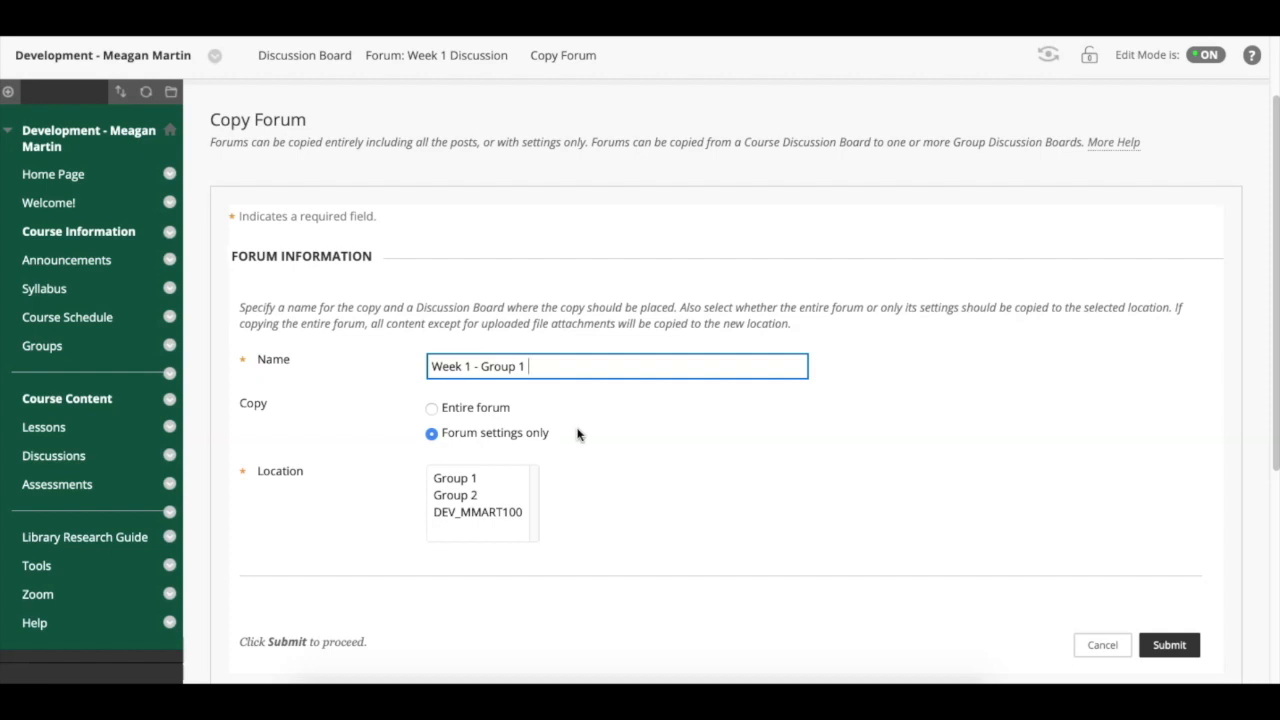
left_click(459, 481)
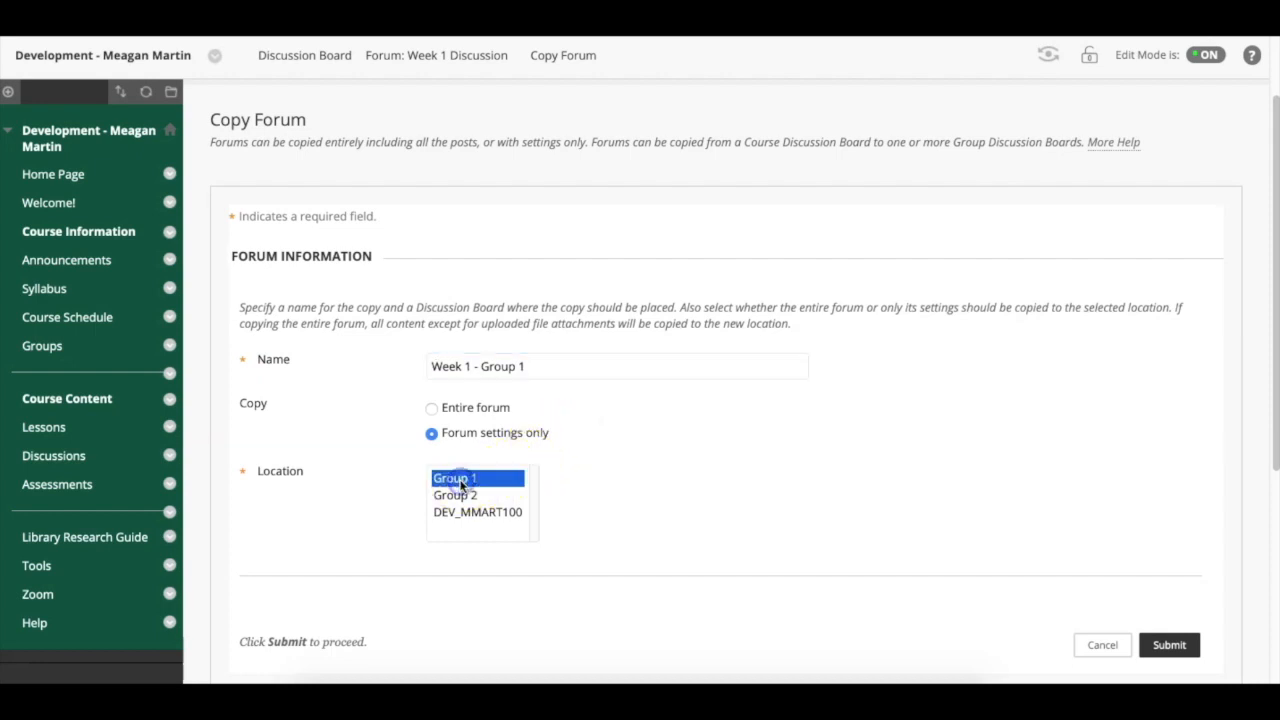
left_click(1180, 646)
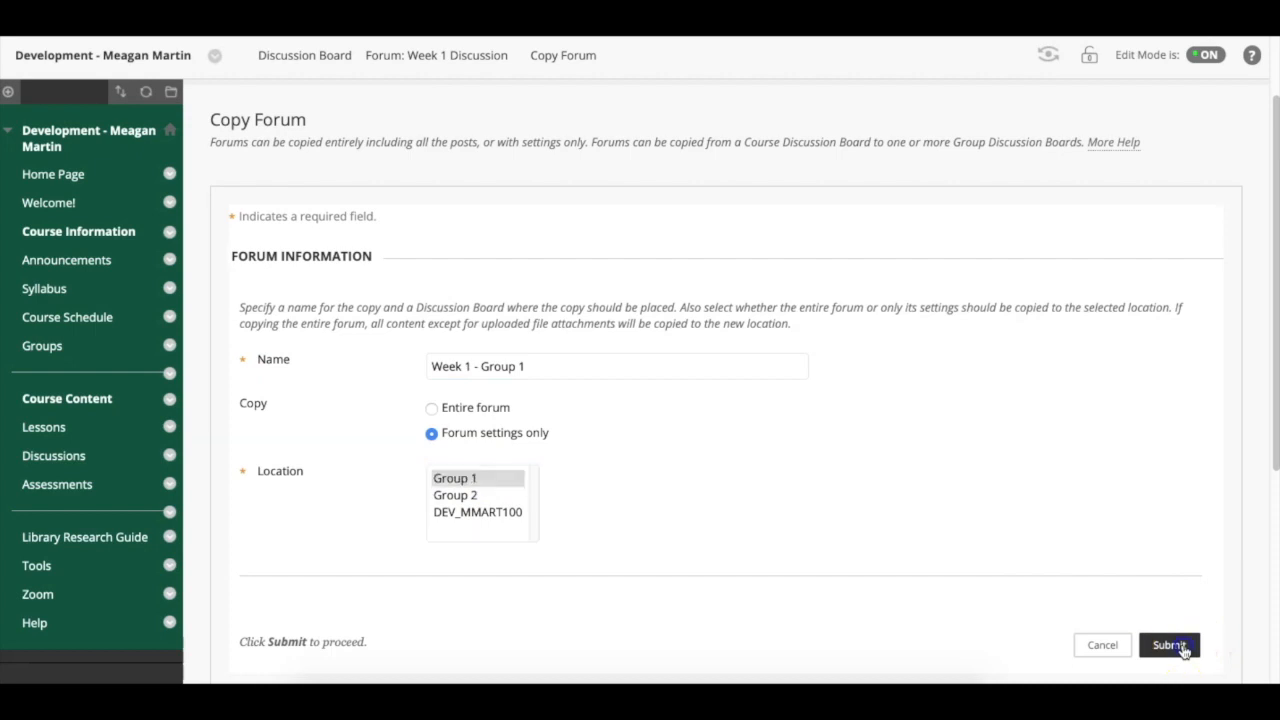
- Copy the Week 1 Discussion forum to Group 2 under the name Week 1 -Group 2, copying the forum settings only
scroll(491, 400, "down", 4)
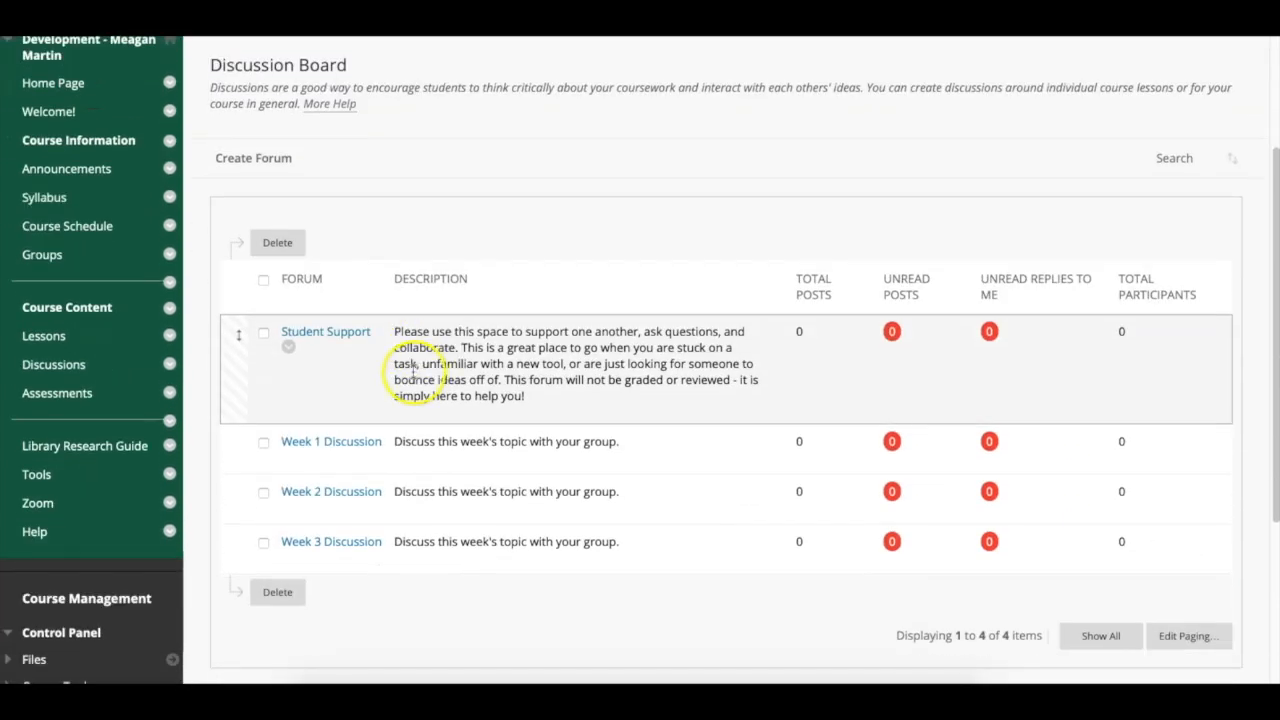
left_click(288, 456)
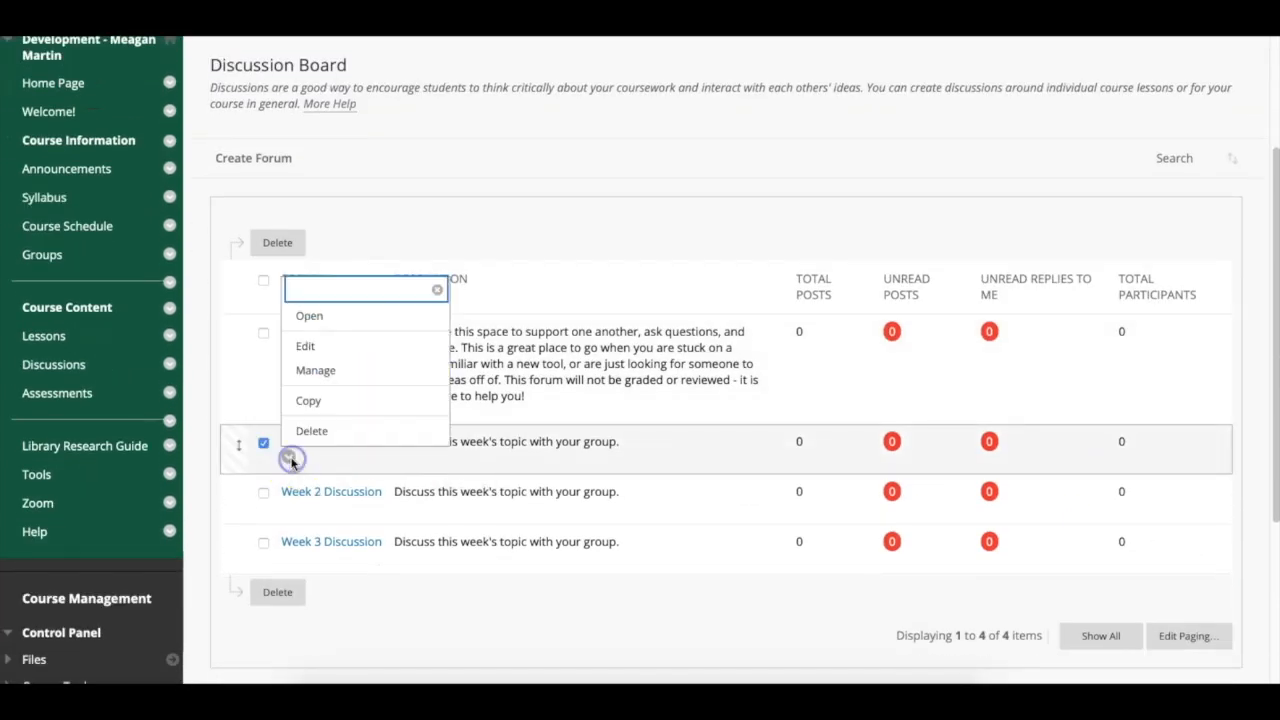
left_click(318, 404)
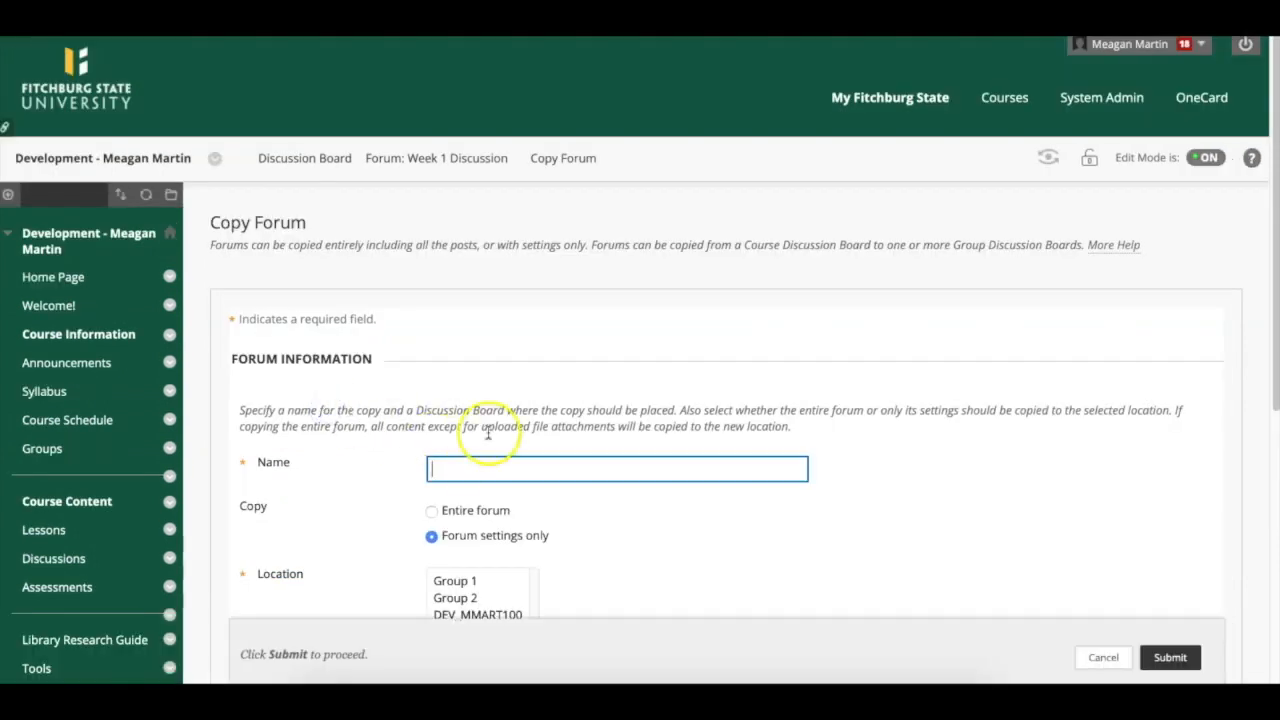
type("Week 1")
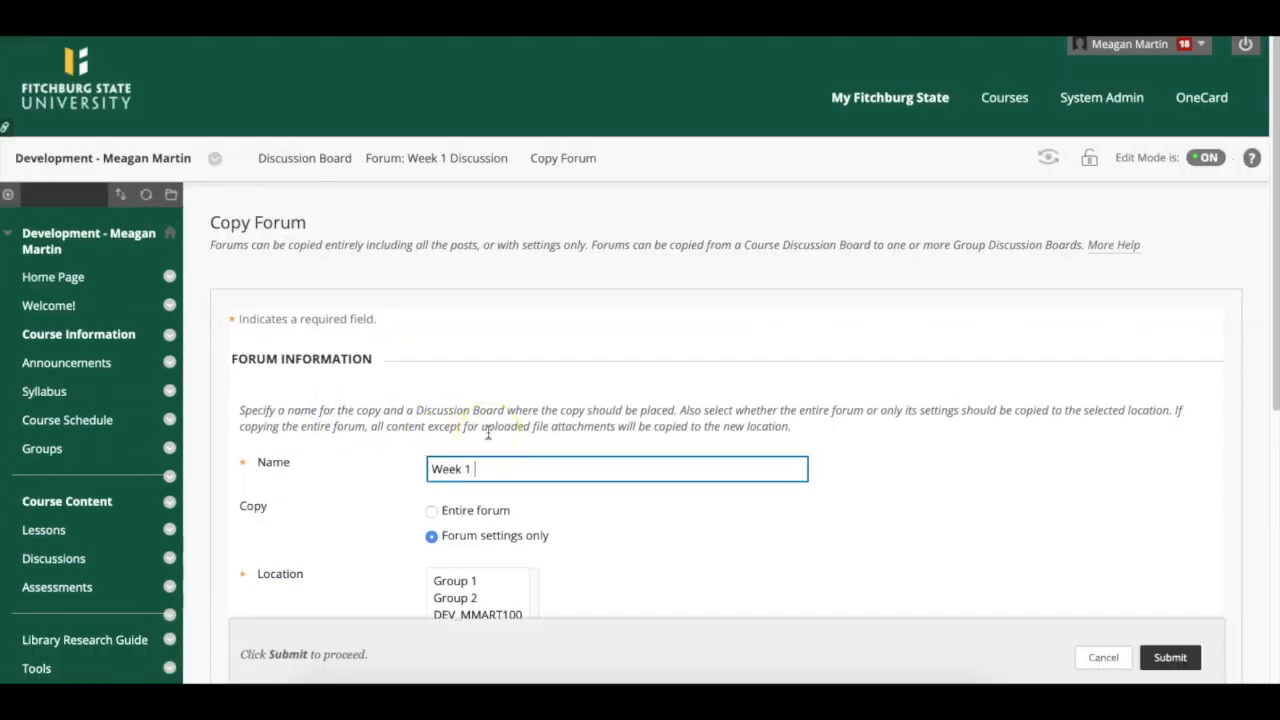
type(" -mGroup")
key("BackSpace")
key("BackSpace")
key("BackSpace")
key("BackSpace")
key("BackSpace")
type("p")
scroll(560, 449, "down", 3)
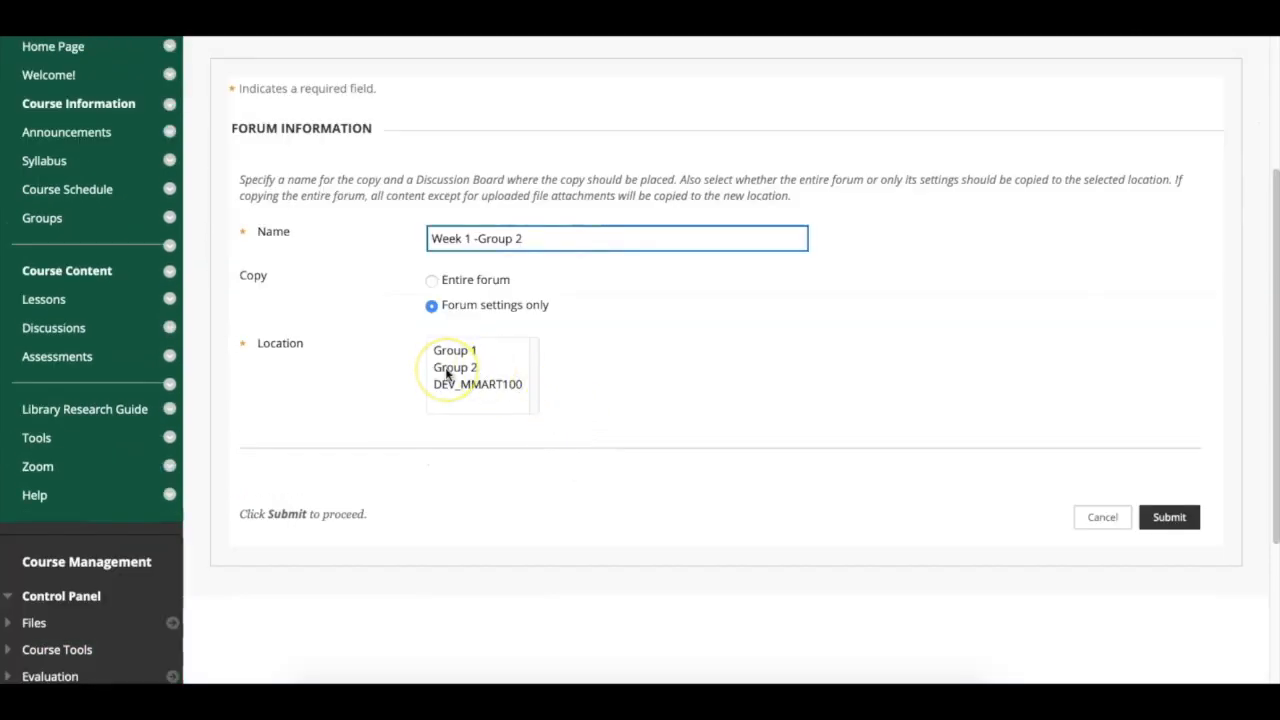
left_click(447, 368)
left_click(1169, 517)
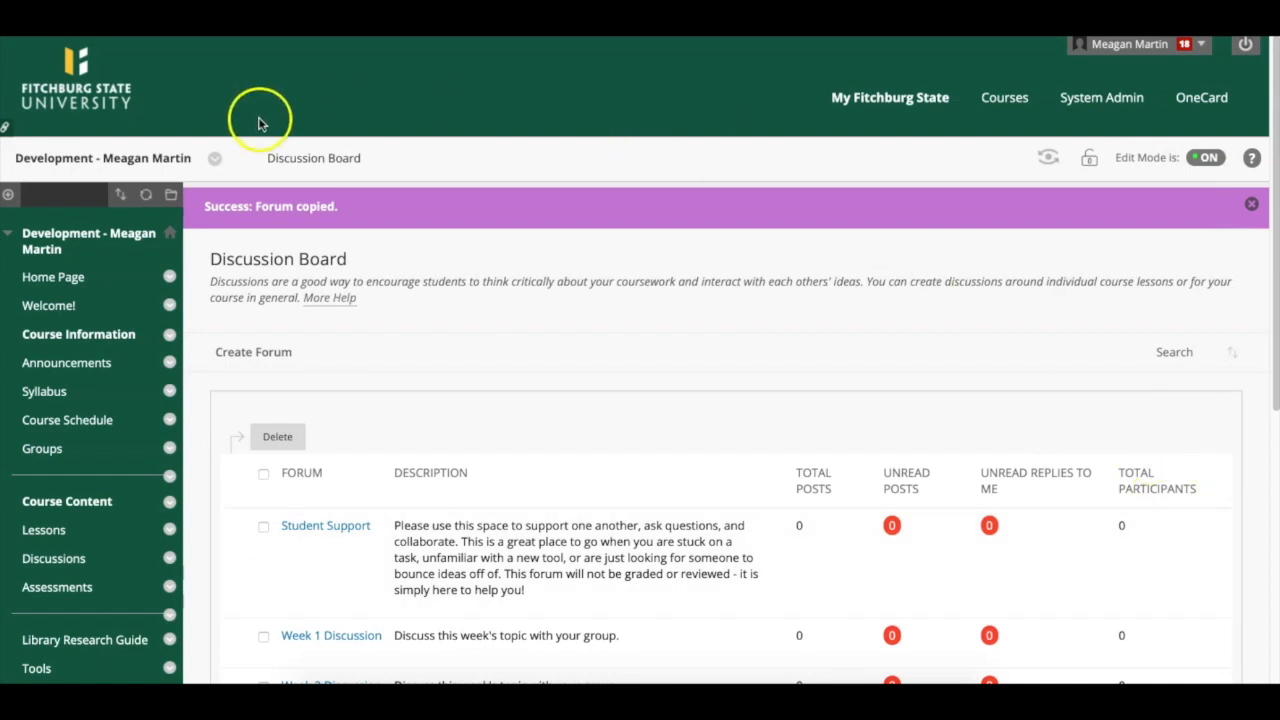
- Go to the course groups and open Group 1's discussion board to check for the copied Week 1 forum
left_click(40, 450)
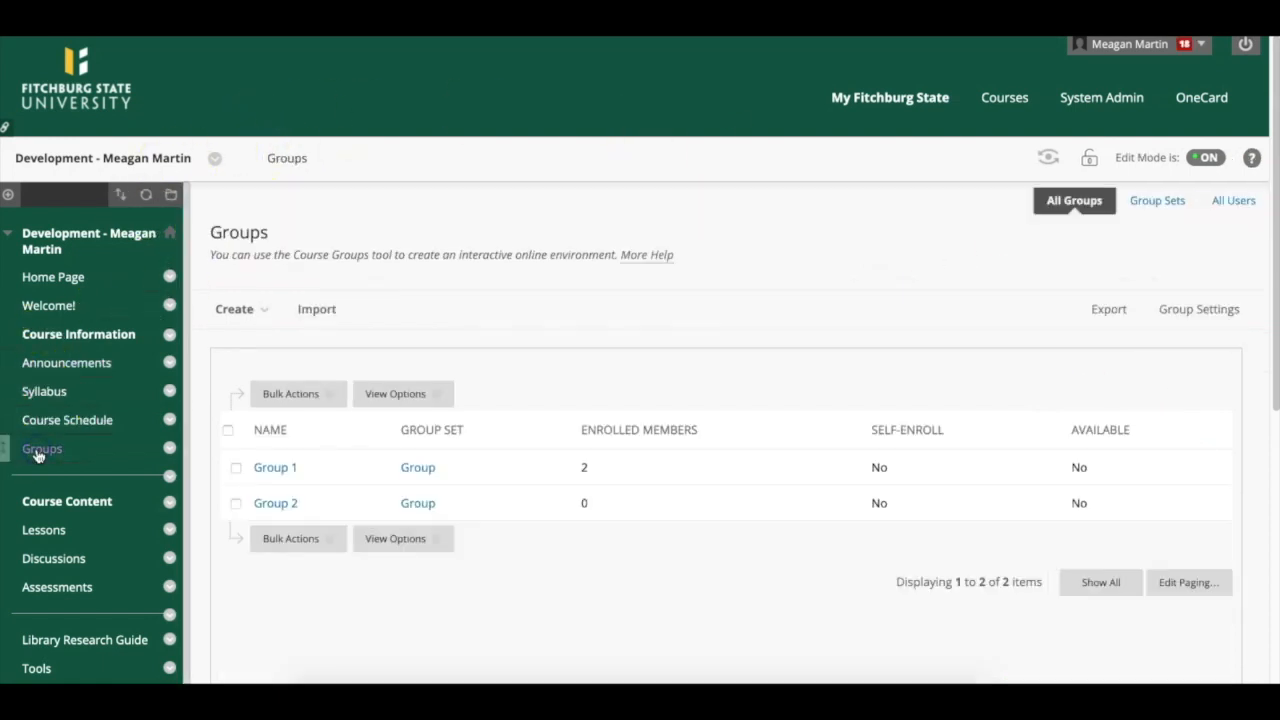
left_click(278, 468)
left_click(329, 546)
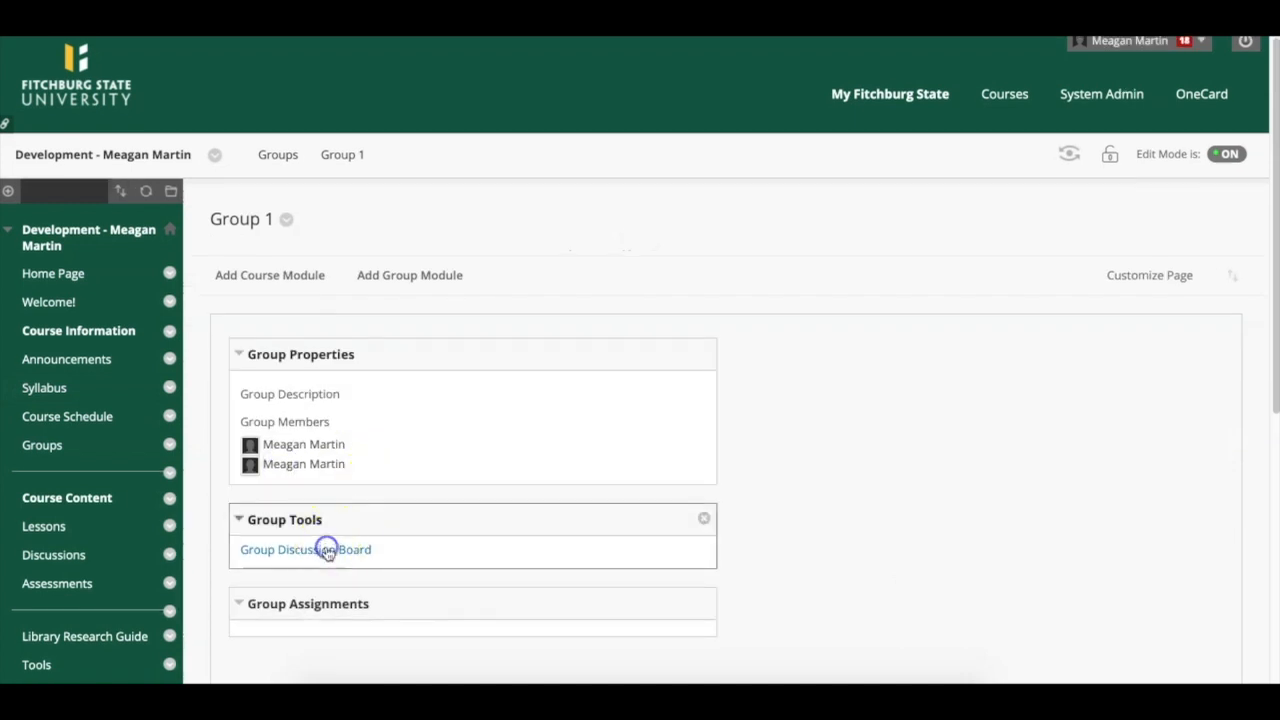
scroll(351, 541, "down", 1)
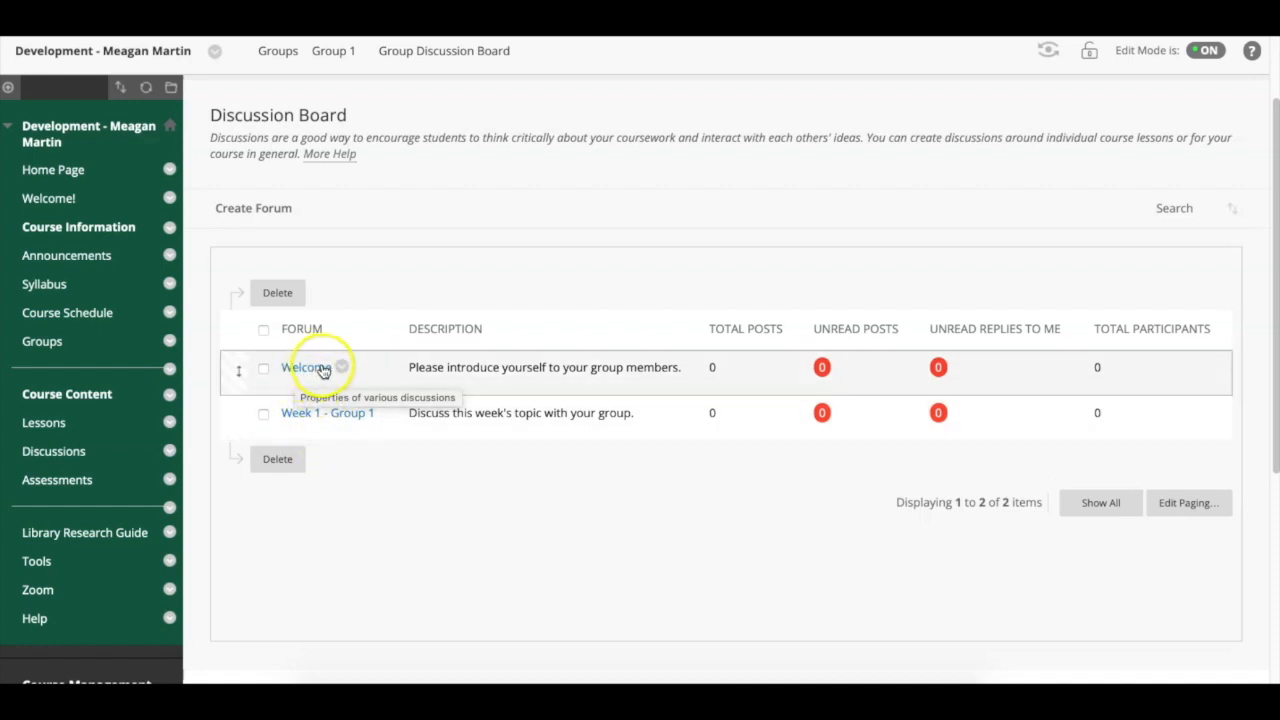
- Rename Group 1's Welcome forum to Welcome - Group 1 and submit the change
left_click(344, 367)
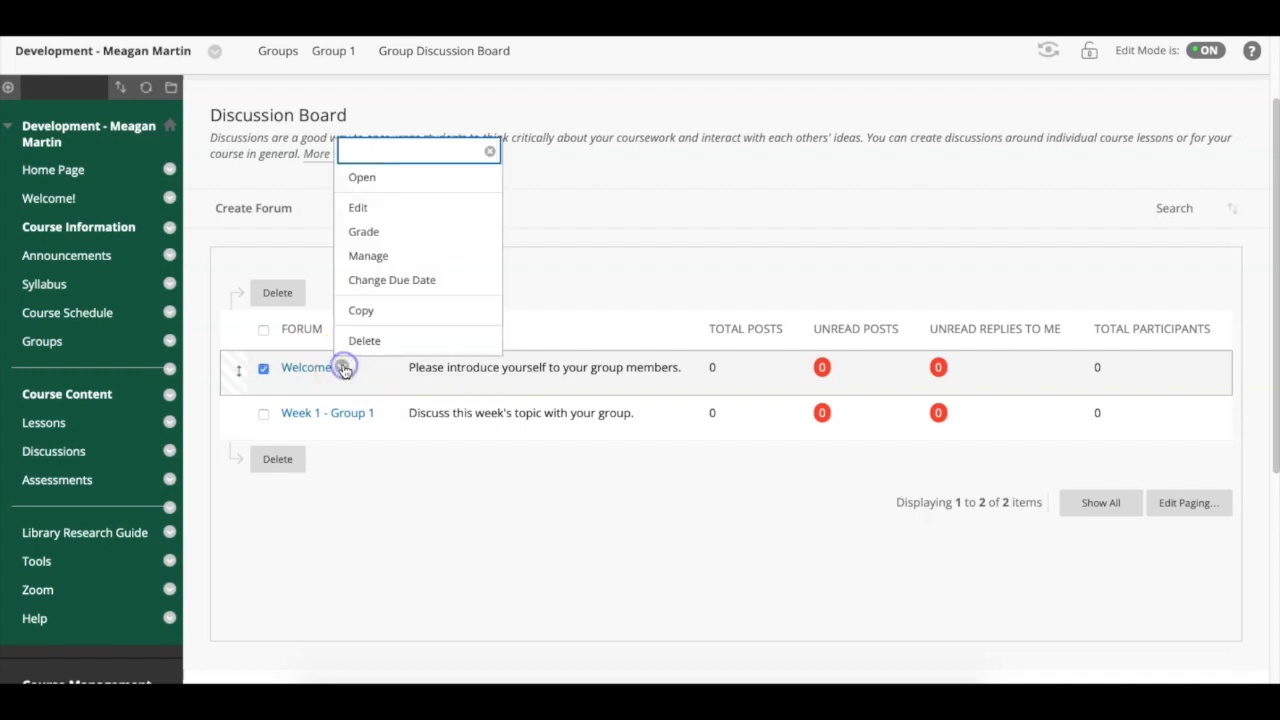
left_click(386, 212)
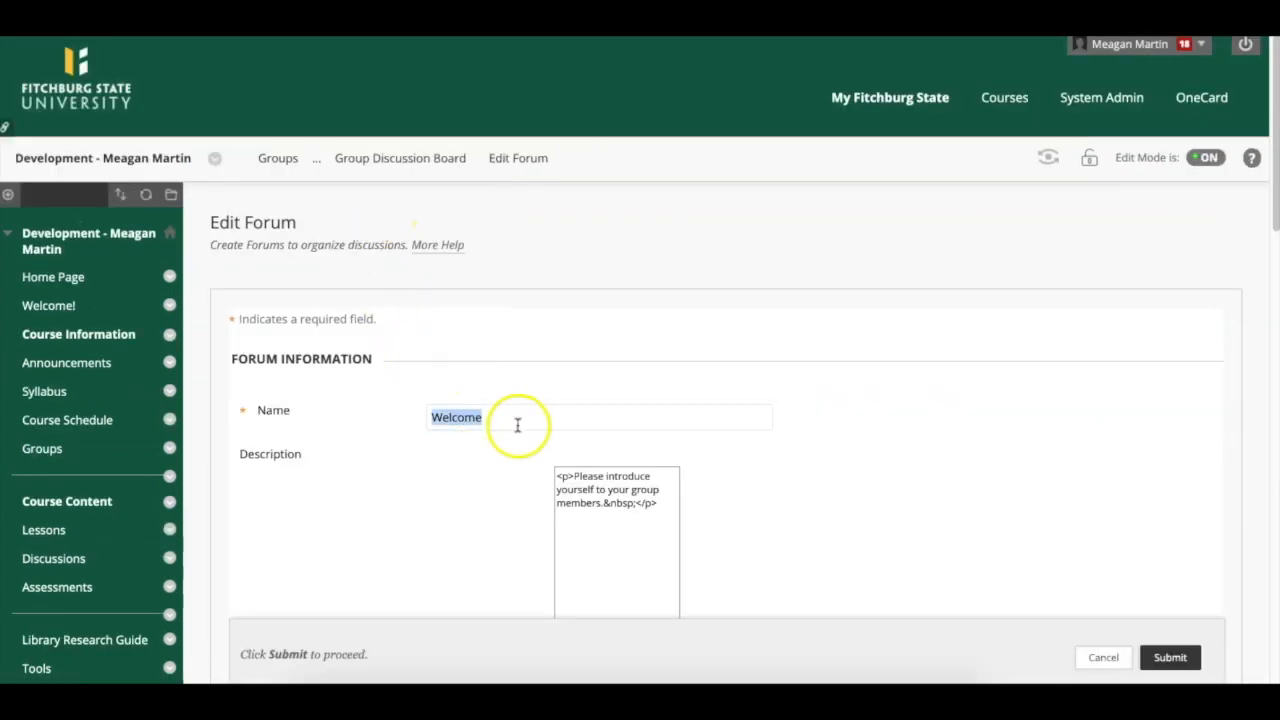
left_click(513, 418)
type("- ")
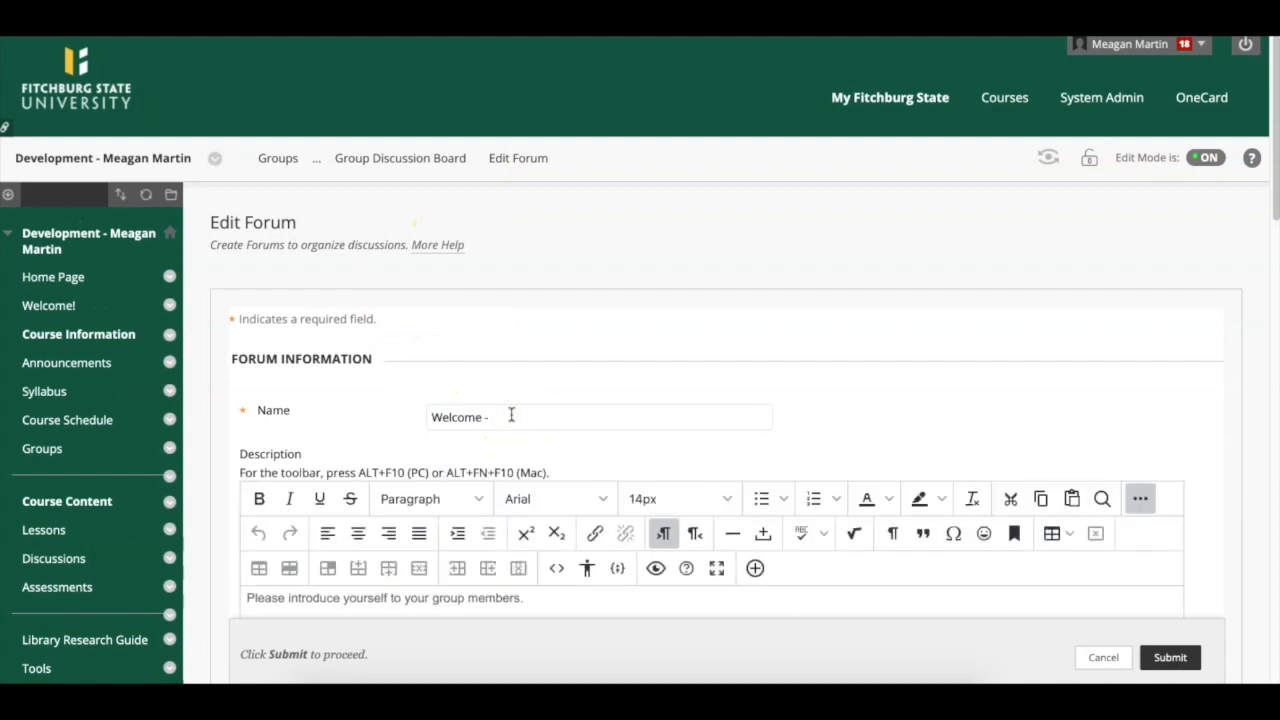
type("Group 1")
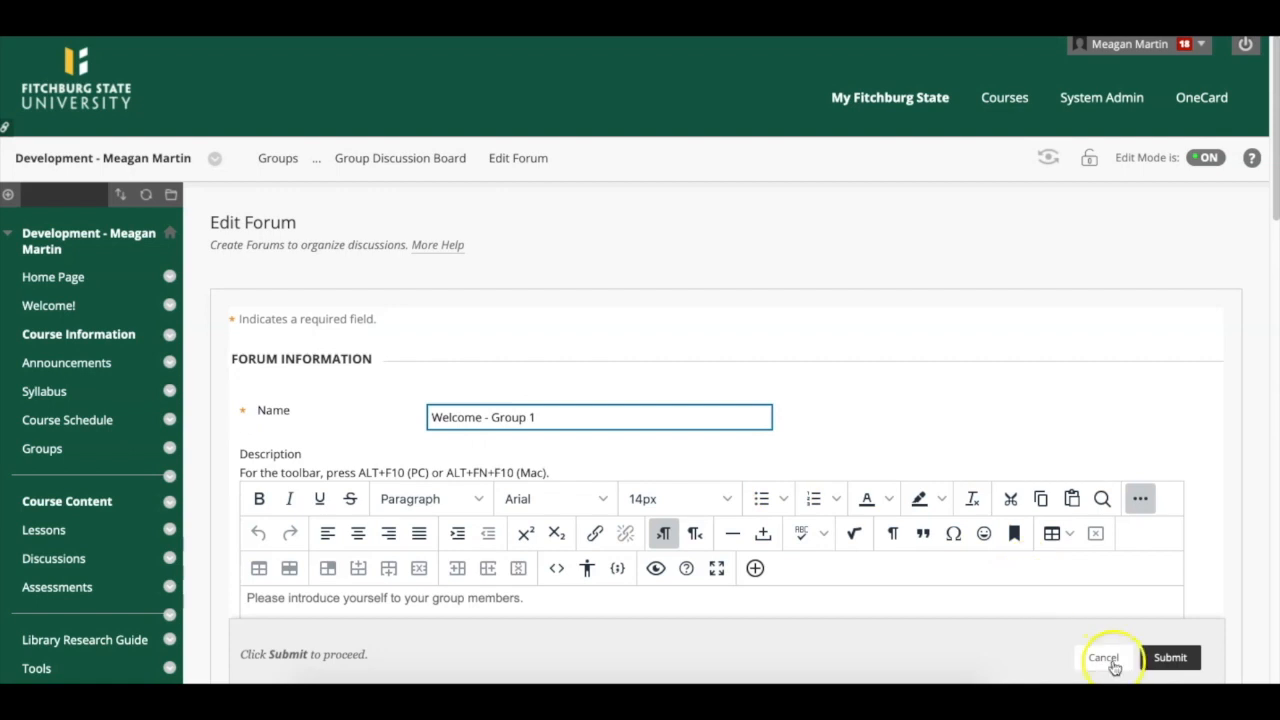
left_click(1172, 662)
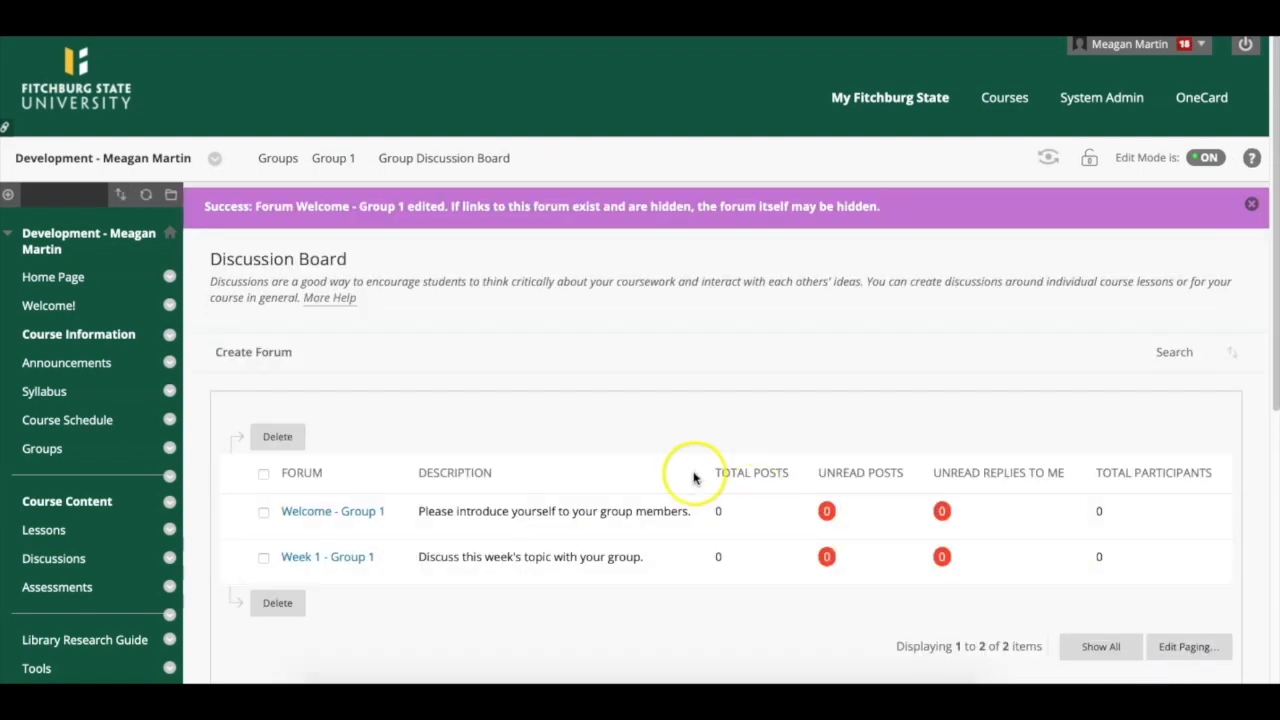
- Hide the Discussions link in the course navigation and make it visible to students again
scroll(670, 460, "down", 3)
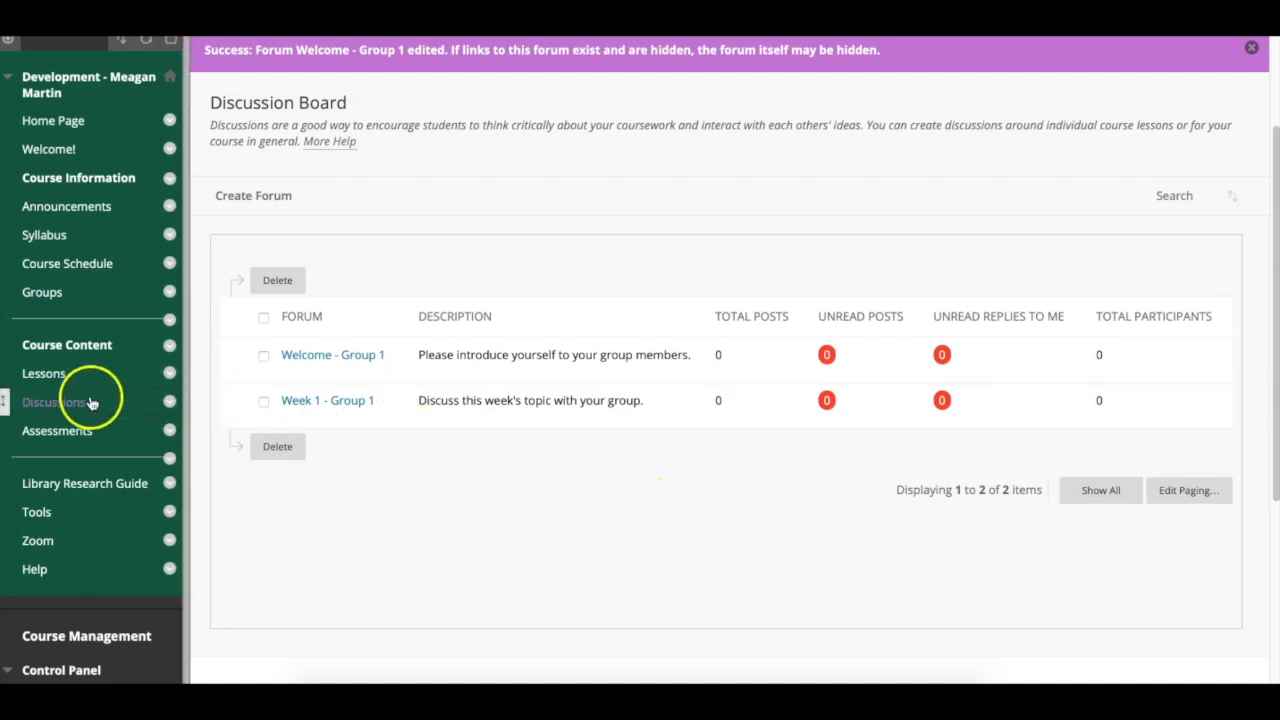
left_click(171, 404)
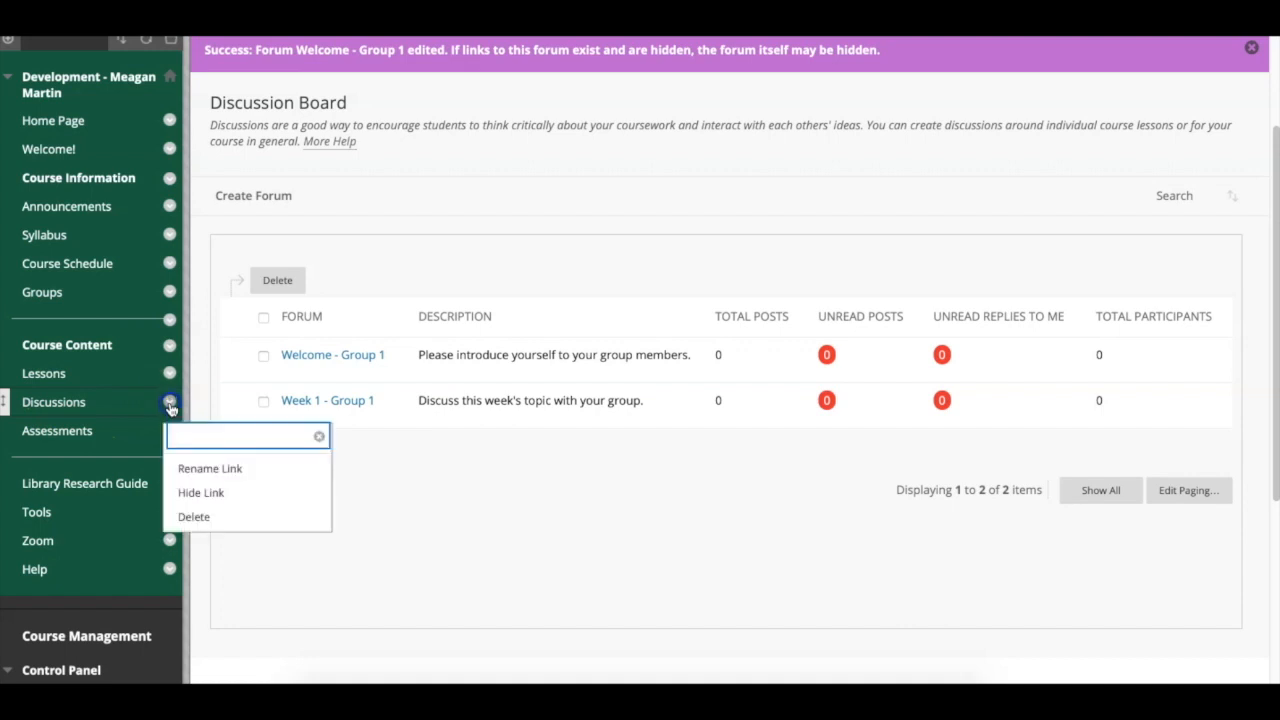
left_click(213, 494)
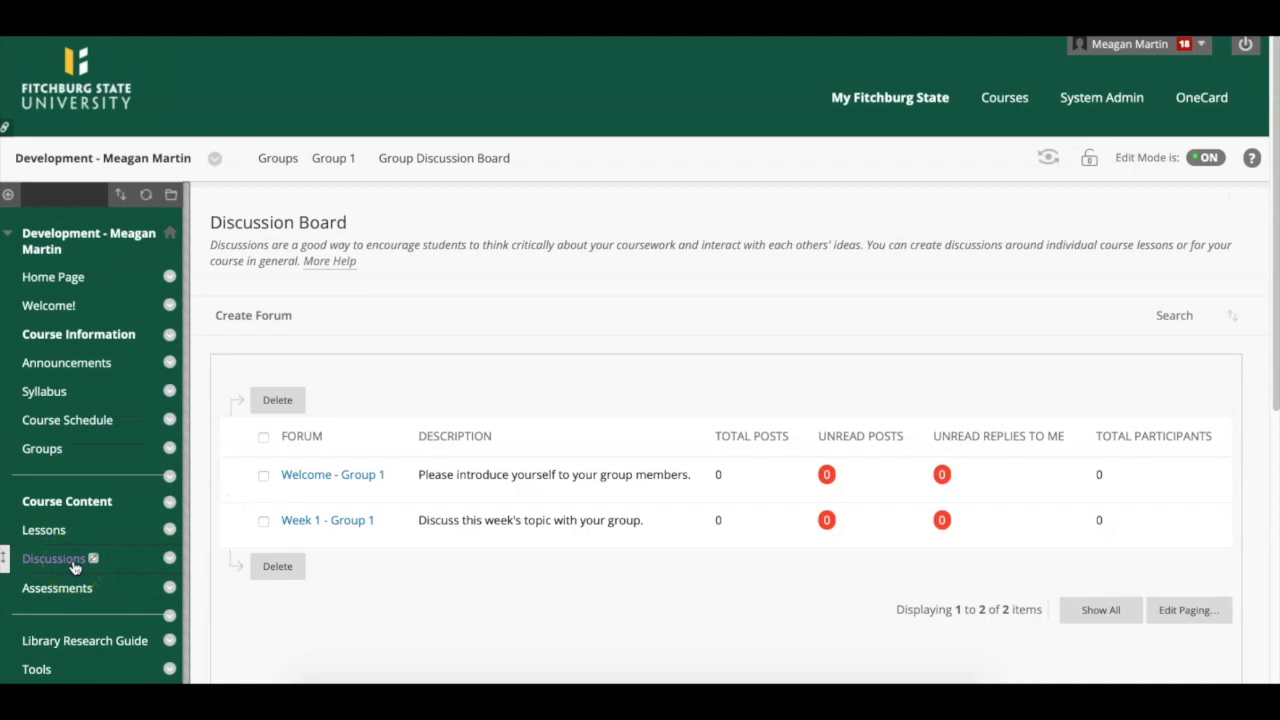
left_click(170, 563)
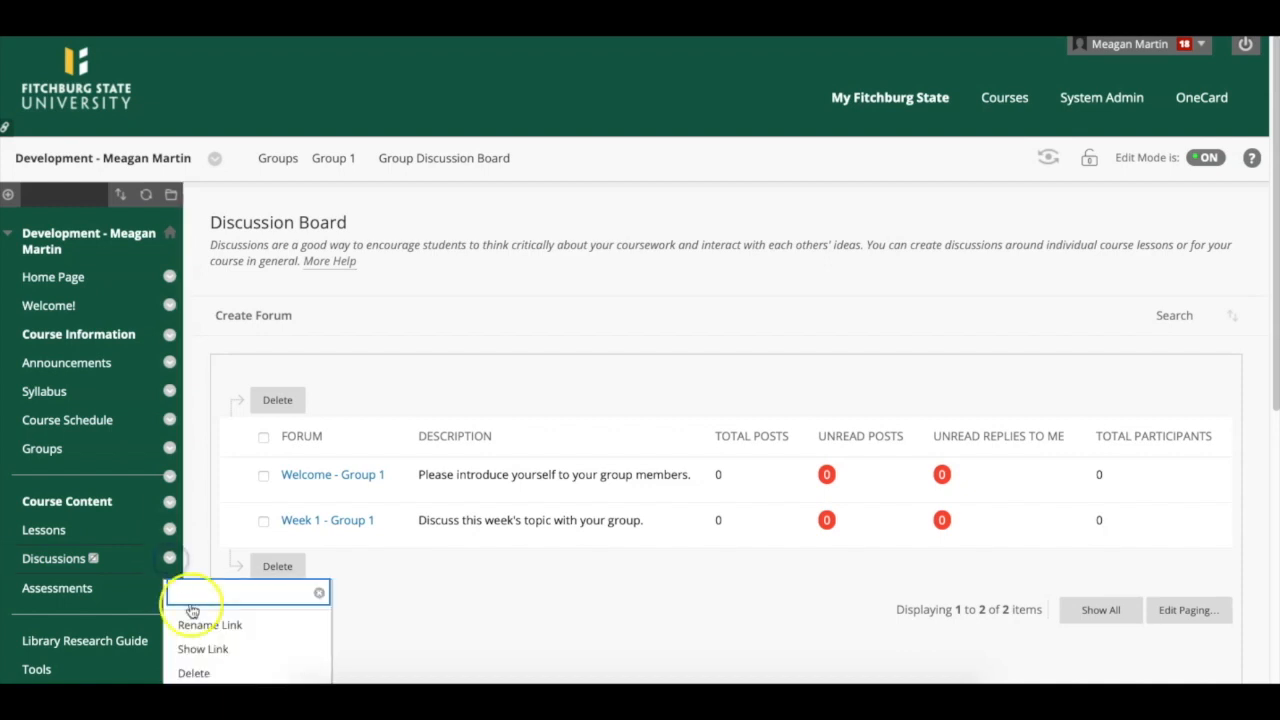
left_click(206, 647)
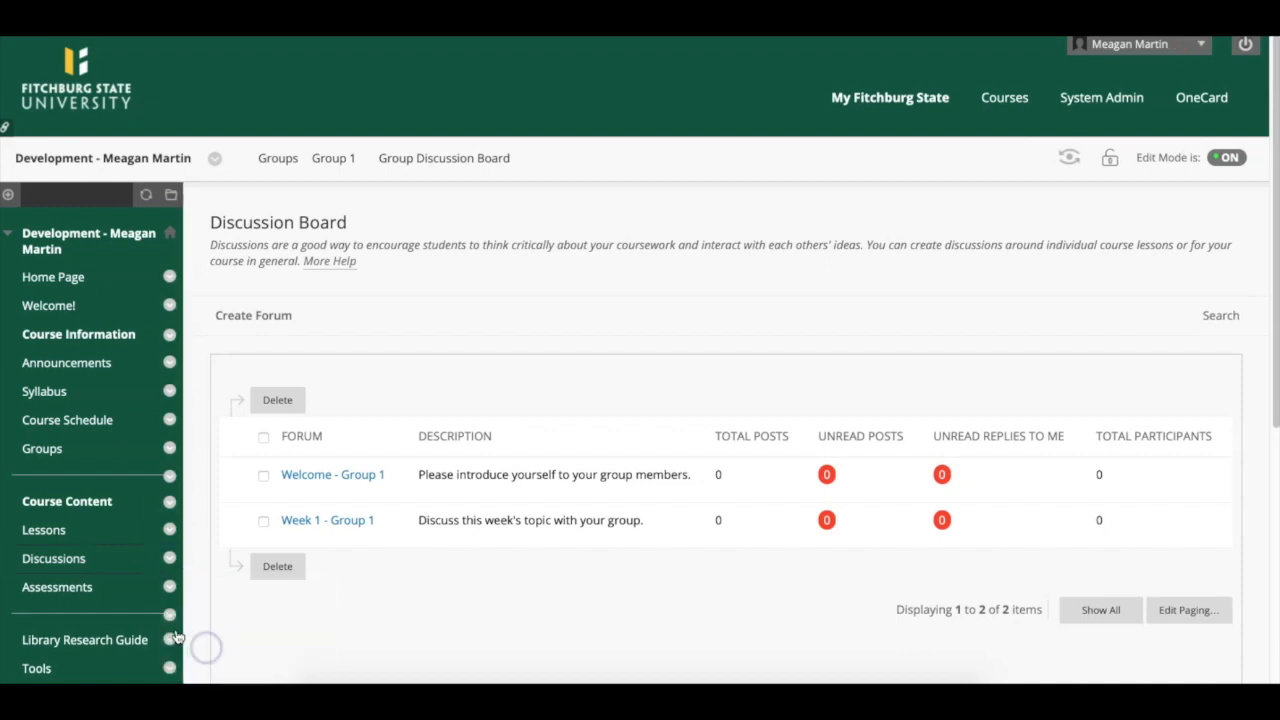
- Make the Week 1 Discussion forum on the course's main discussion board unavailable and submit the change
left_click(55, 560)
scroll(400, 509, "down", 3)
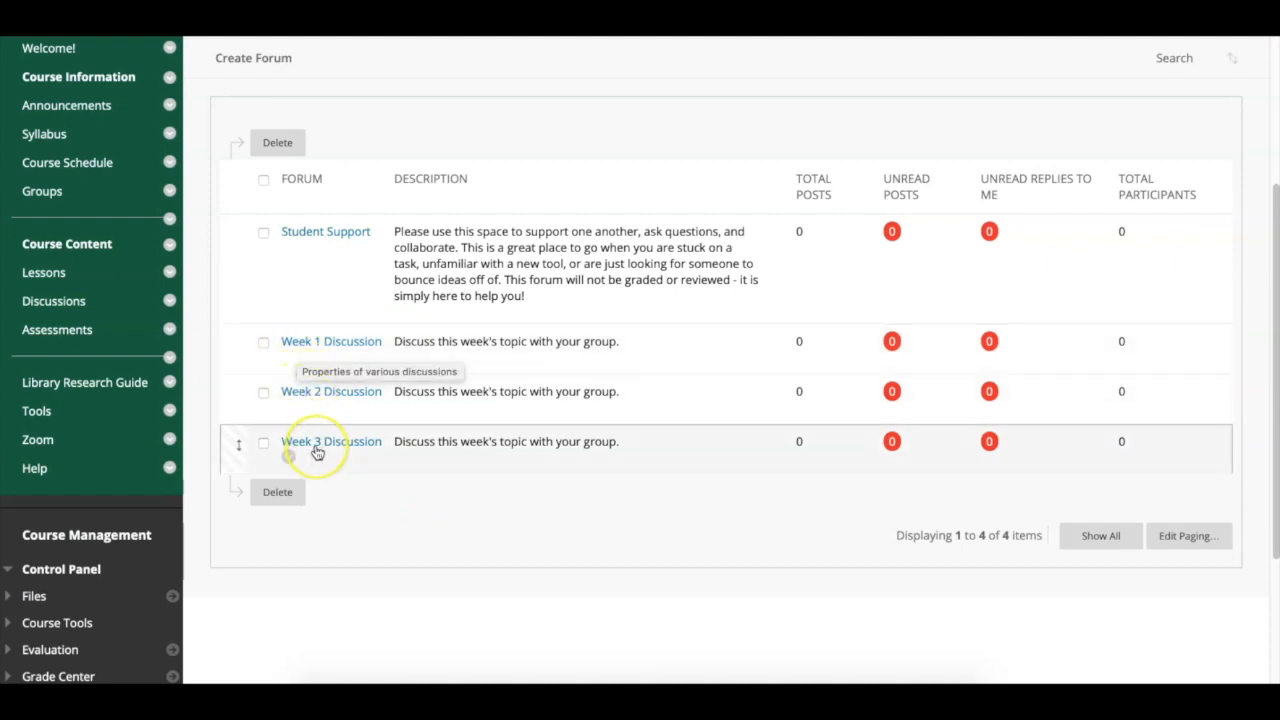
left_click(288, 356)
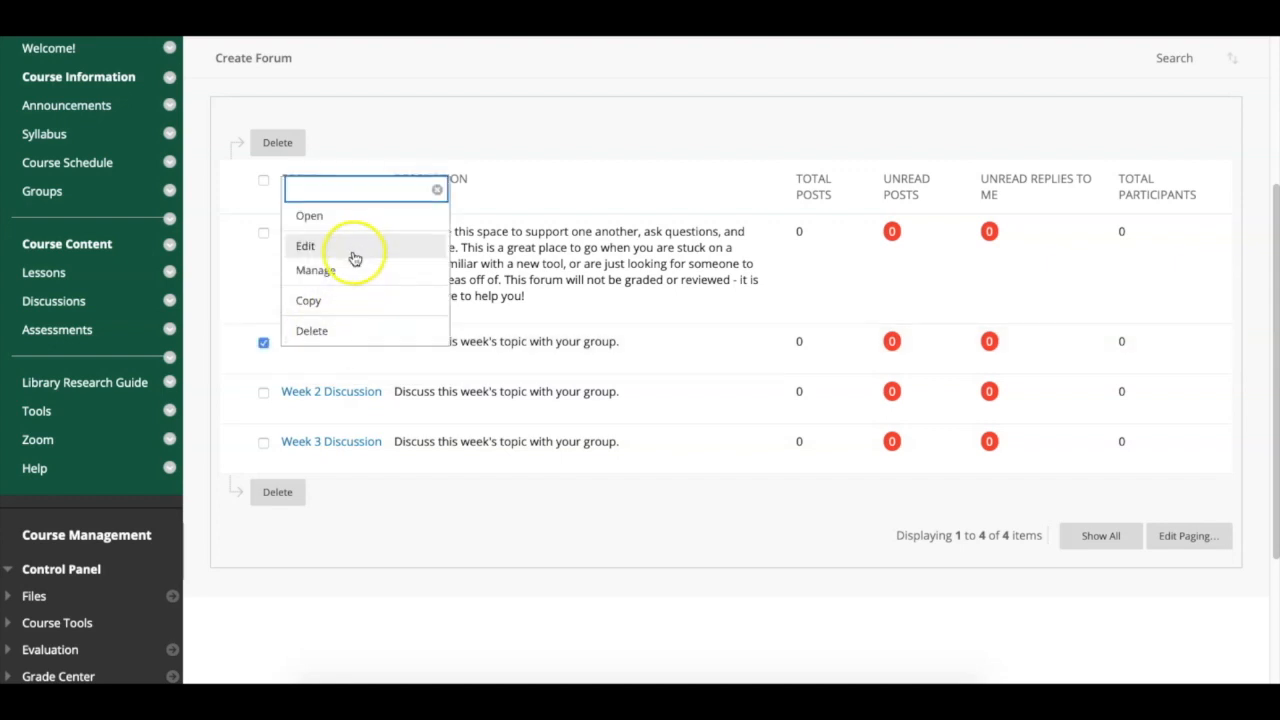
left_click(305, 246)
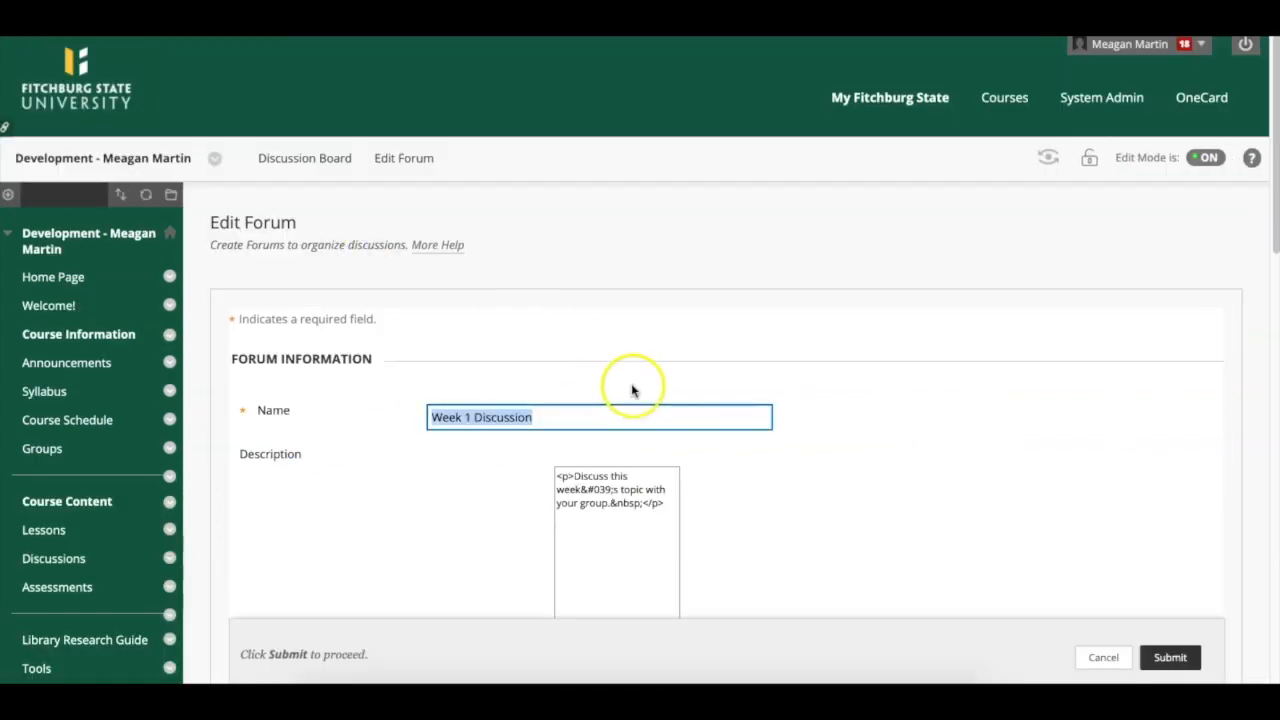
scroll(634, 405, "down", 5)
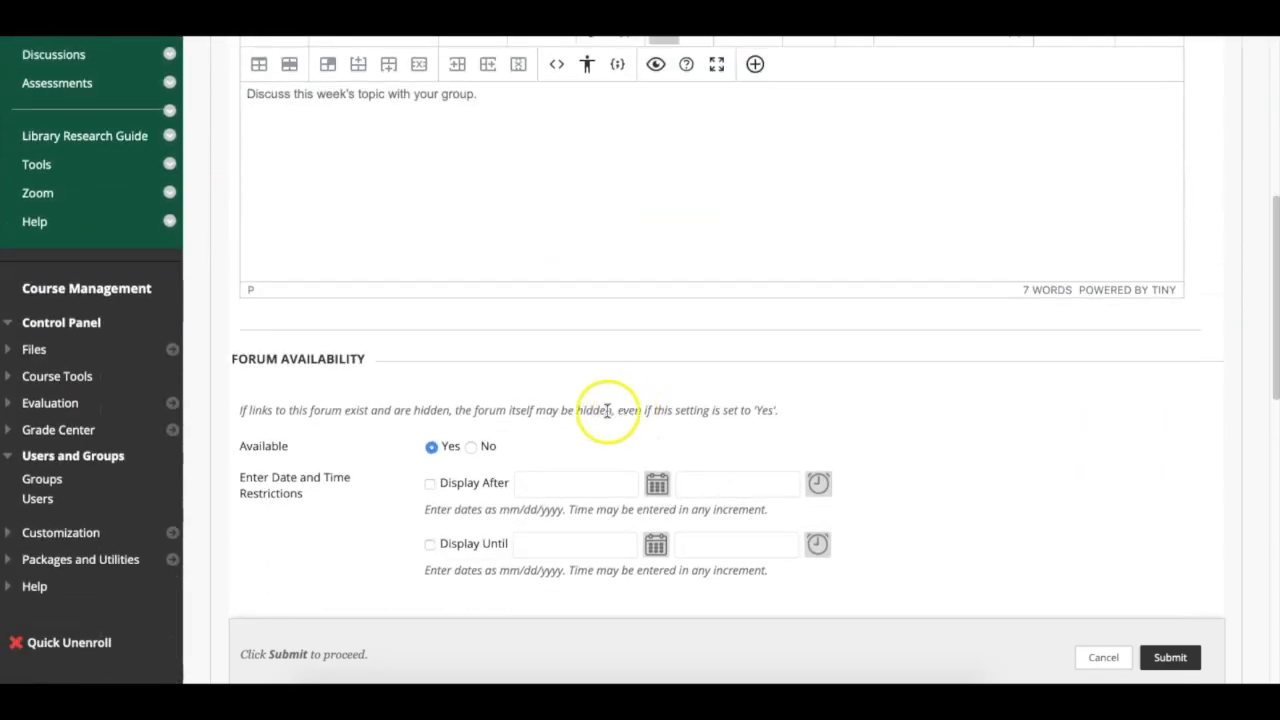
left_click(471, 447)
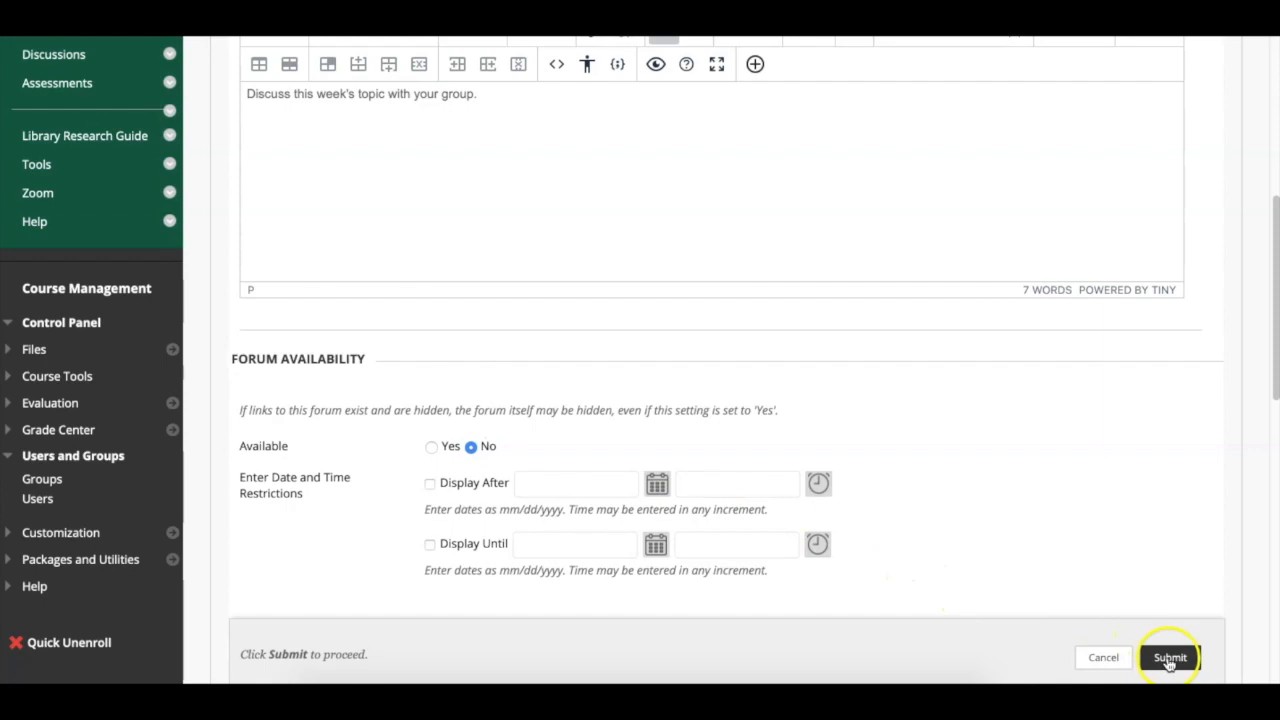
scroll(1128, 608, "down", 4)
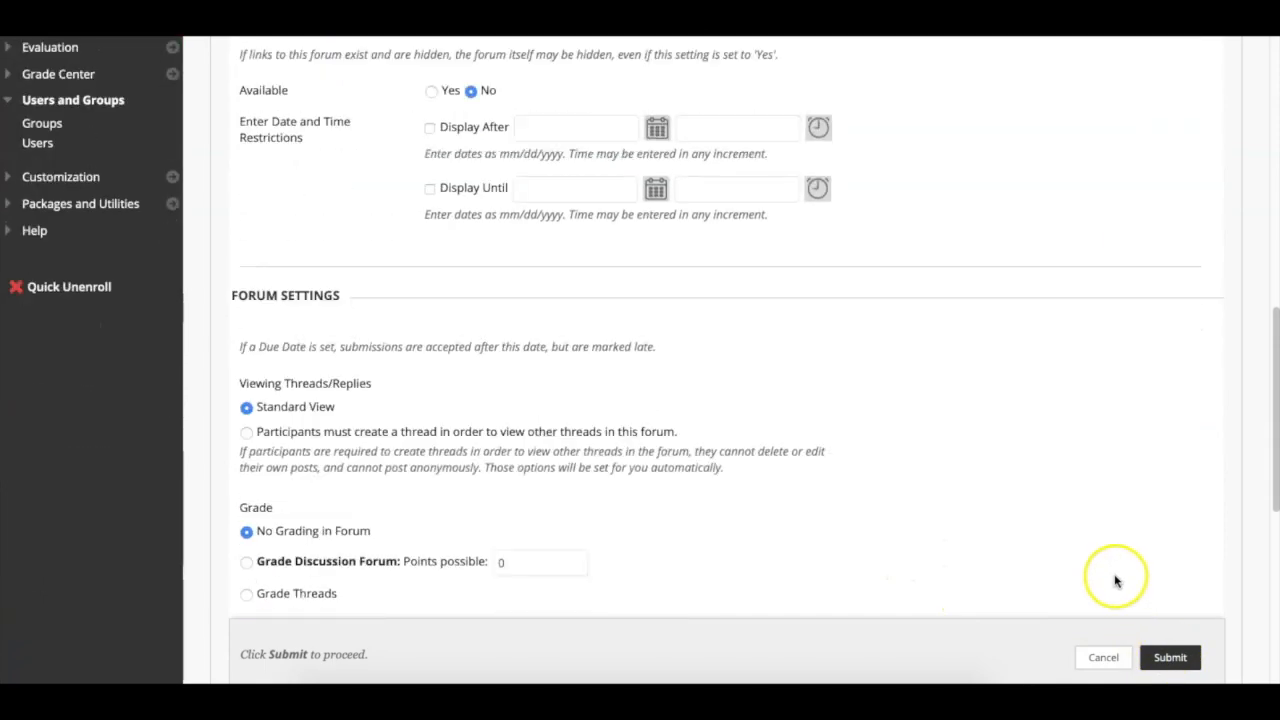
left_click(1183, 657)
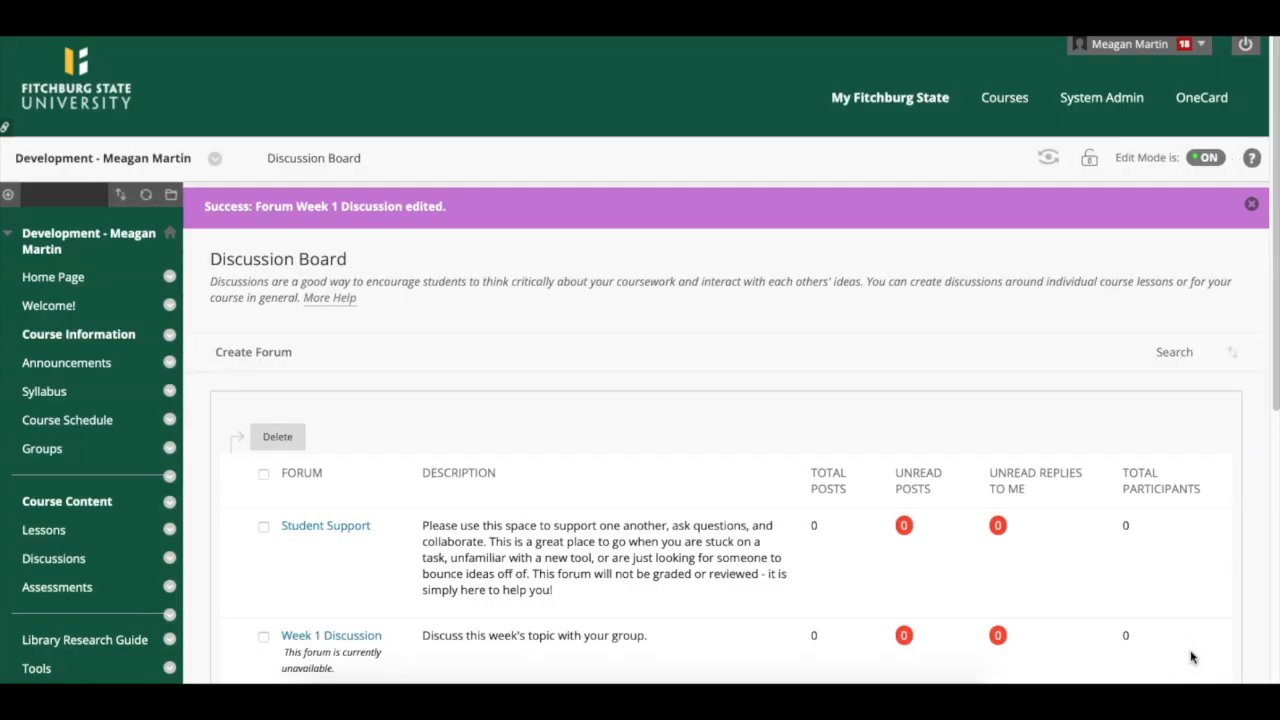
scroll(578, 448, "down", 3)
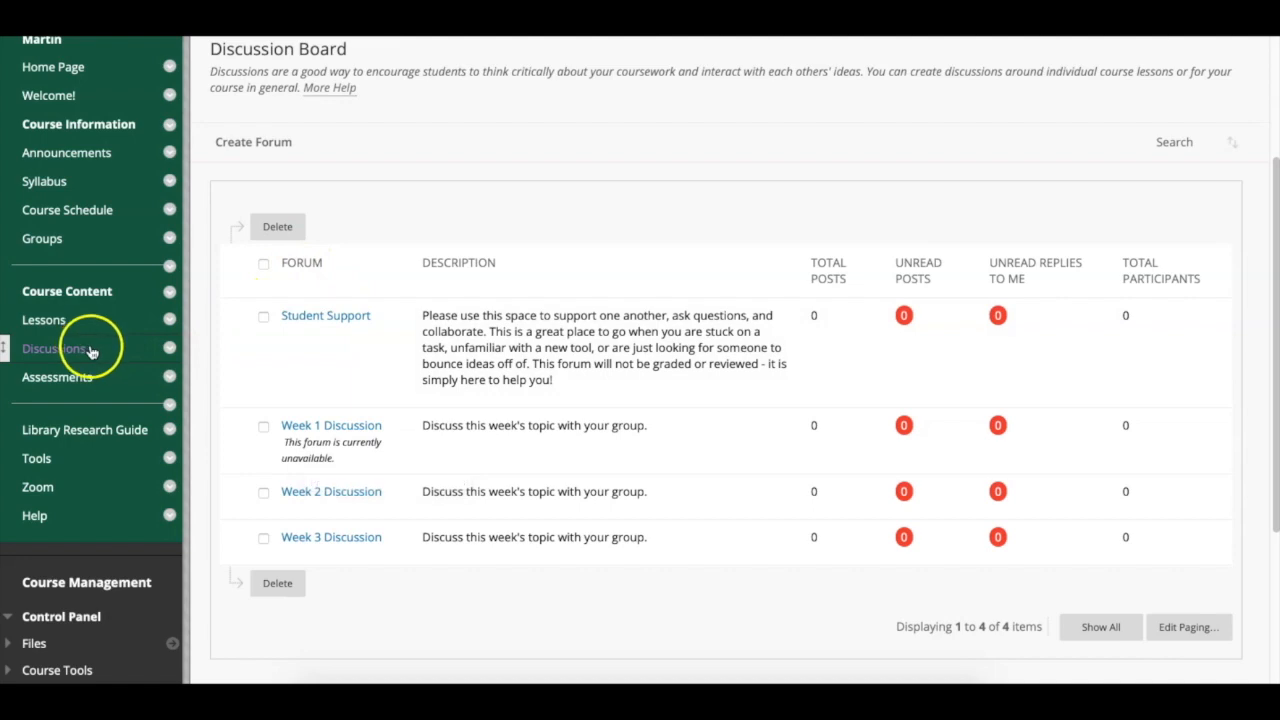
scroll(413, 463, "up", 1)
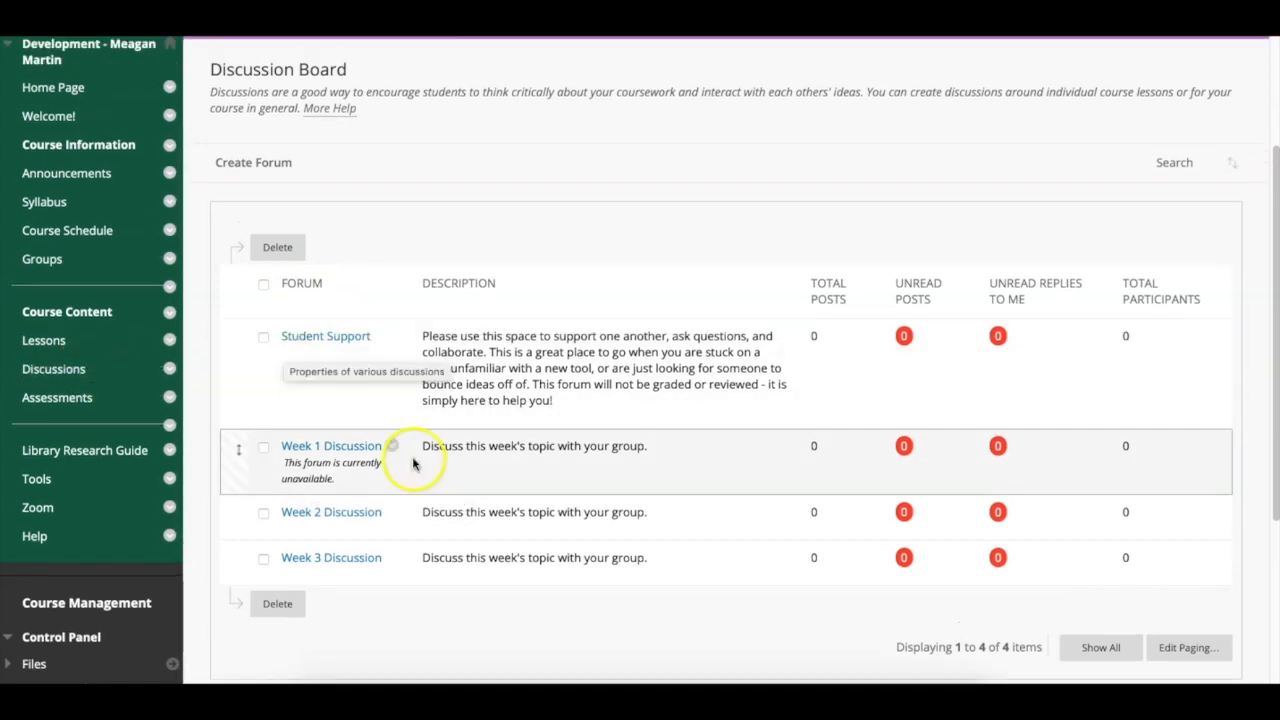
scroll(451, 428, "up", 4)
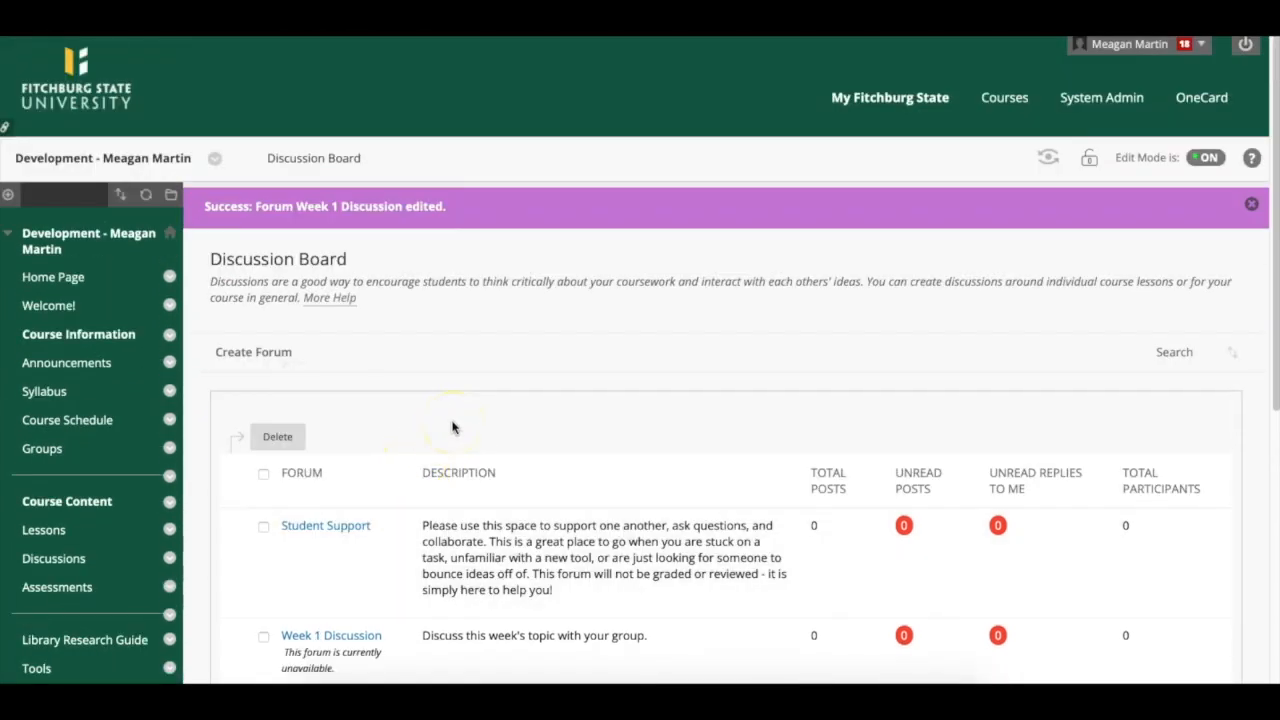